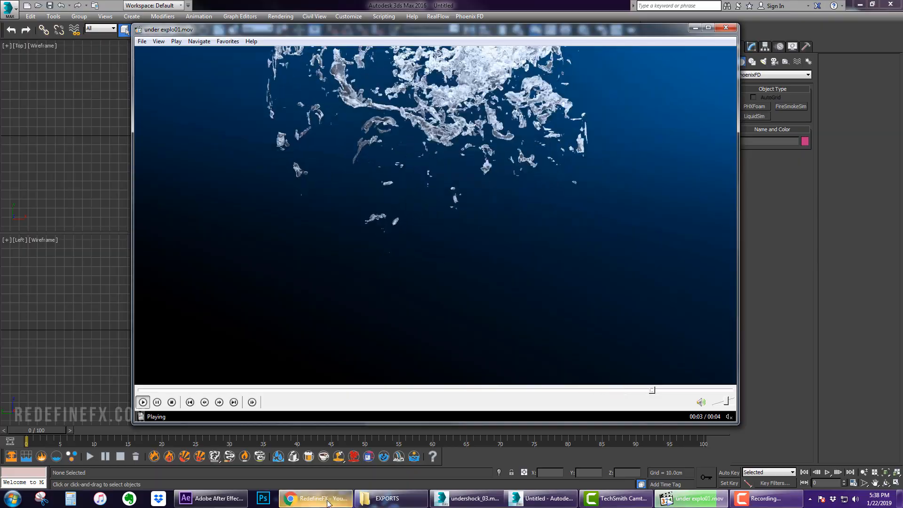
pyautogui.click(327, 497)
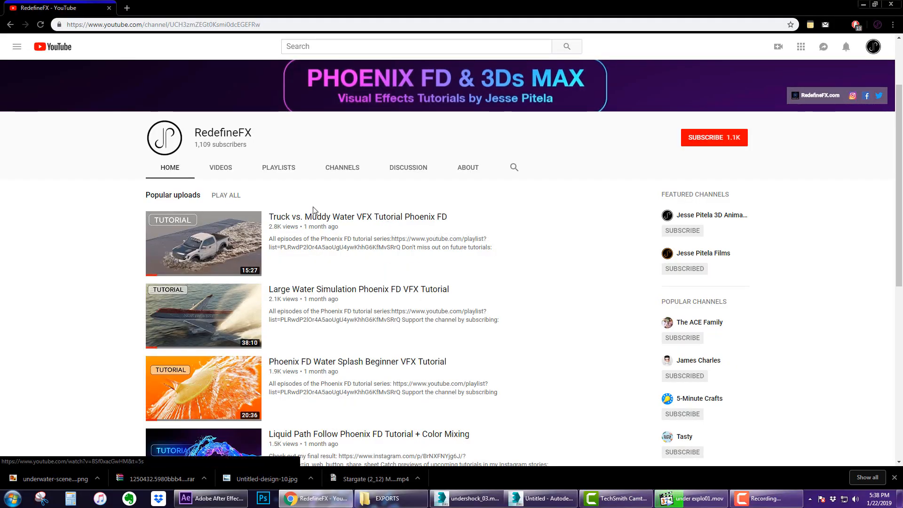
pyautogui.scroll(-2, 313, 212)
pyautogui.scroll(3, 315, 261)
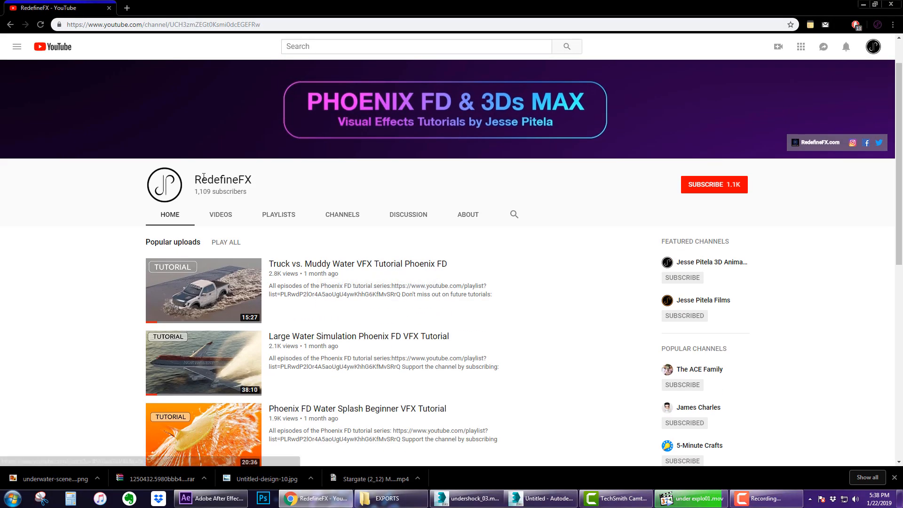
pyautogui.scroll(-2, 371, 197)
pyautogui.scroll(3, 456, 320)
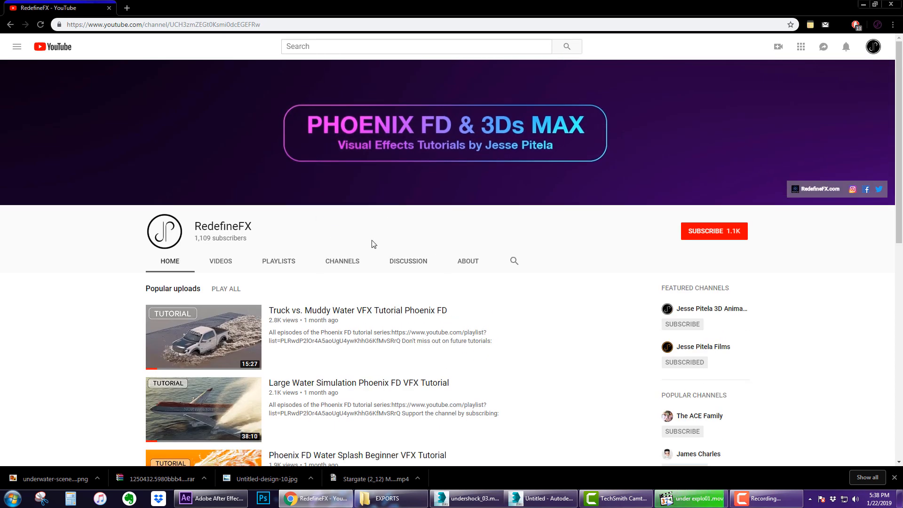
pyautogui.scroll(-3, 371, 244)
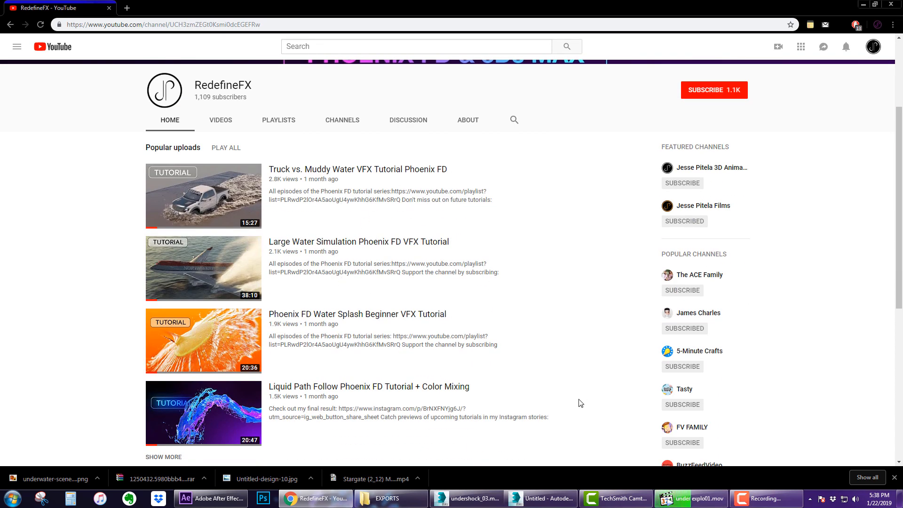
pyautogui.click(543, 498)
pyautogui.click(691, 498)
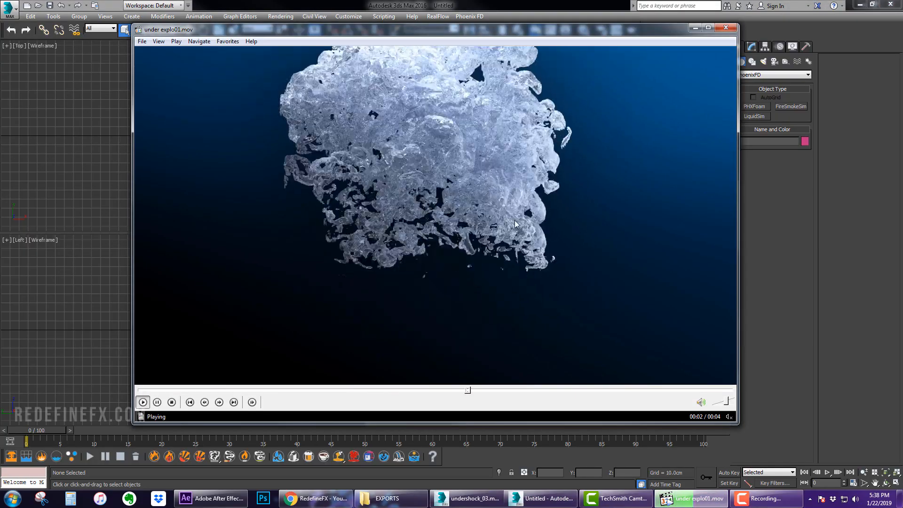
pyautogui.click(487, 212)
pyautogui.click(428, 4)
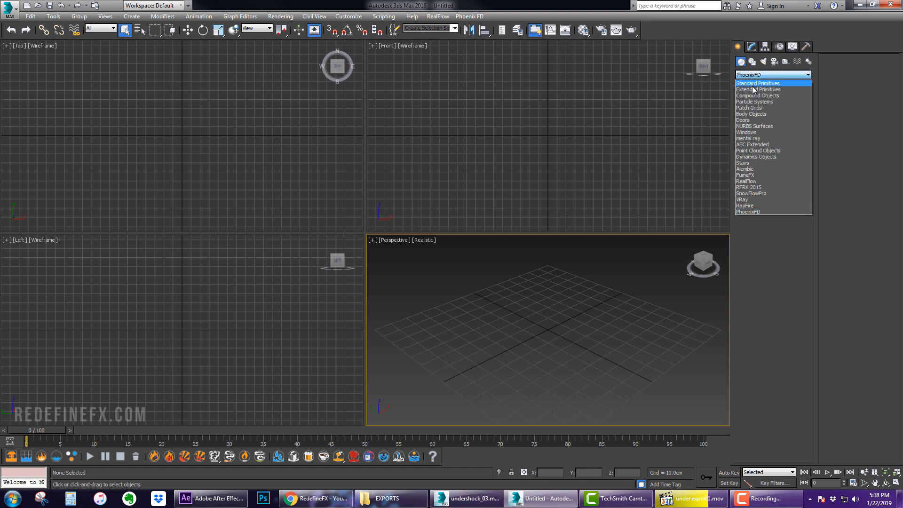
# Create a PF Source particle emitter about 22 x 18 cm near the centre of the perspective grid
pyautogui.click(754, 76)
pyautogui.click(754, 103)
pyautogui.click(758, 106)
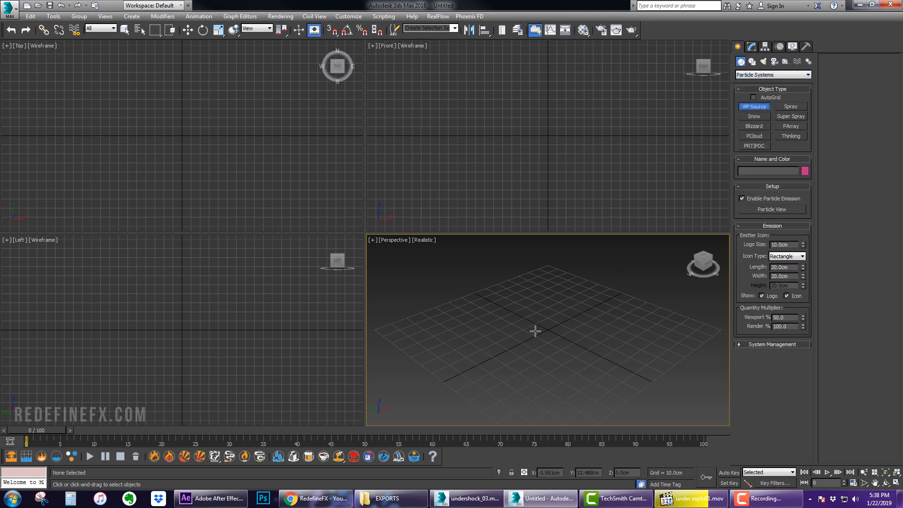
pyautogui.moveTo(548, 331); pyautogui.dragTo(556, 356)
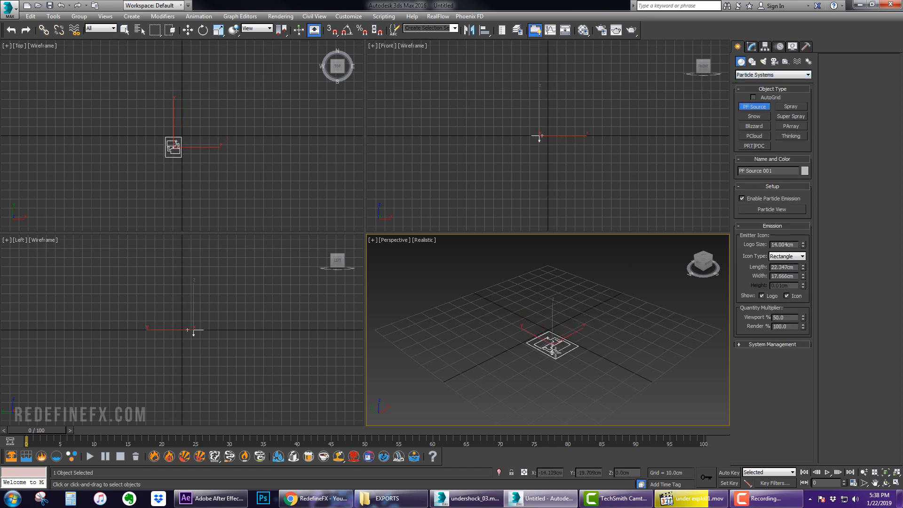
# Switch the emitter's icon type to Sphere and move it toward the grid origin
pyautogui.rightClick(557, 353)
pyautogui.click(750, 46)
pyautogui.click(786, 239)
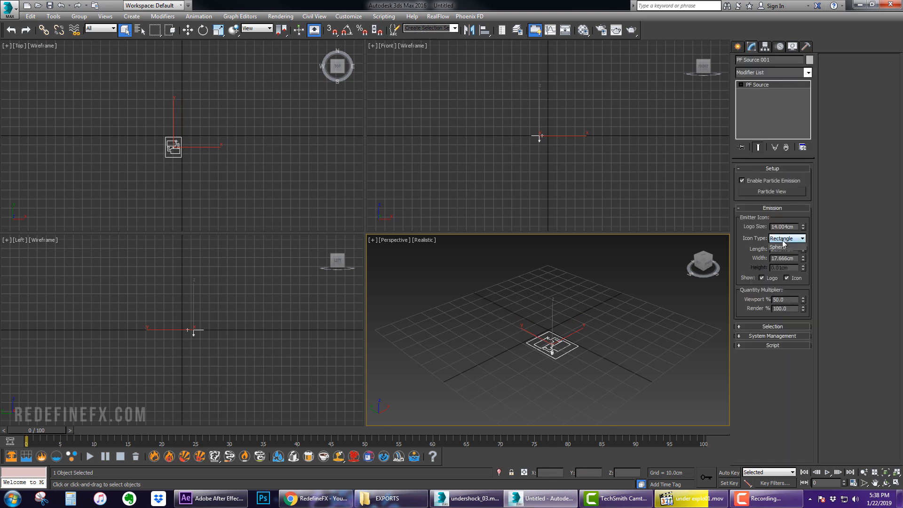
pyautogui.click(781, 265)
pyautogui.press('w')
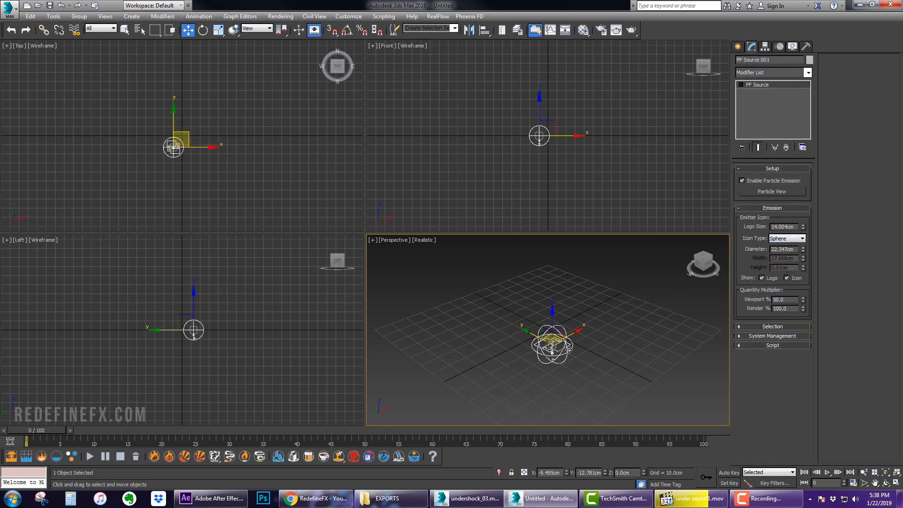
pyautogui.moveTo(543, 345); pyautogui.dragTo(560, 313)
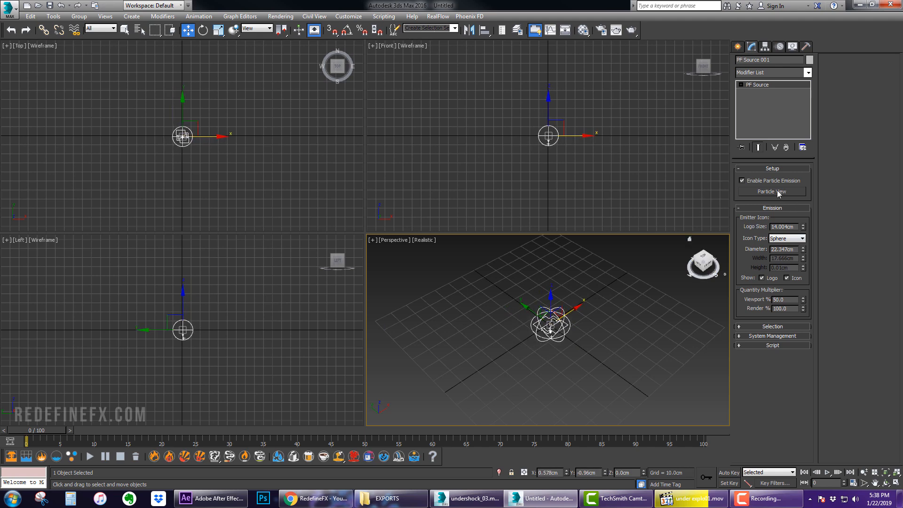
# Open Particle View and set the Birth operator to emit stop 1 with an amount of 1000
pyautogui.click(778, 192)
pyautogui.click(101, 142)
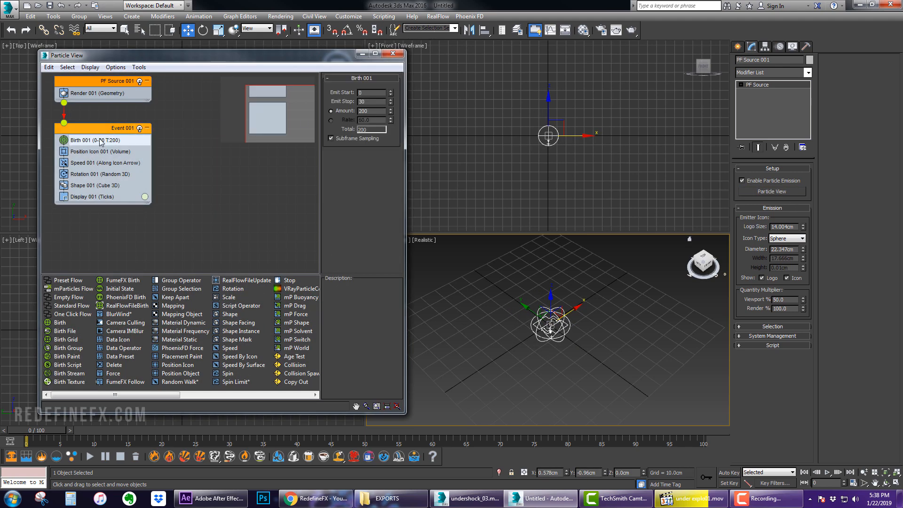
pyautogui.doubleClick(374, 102)
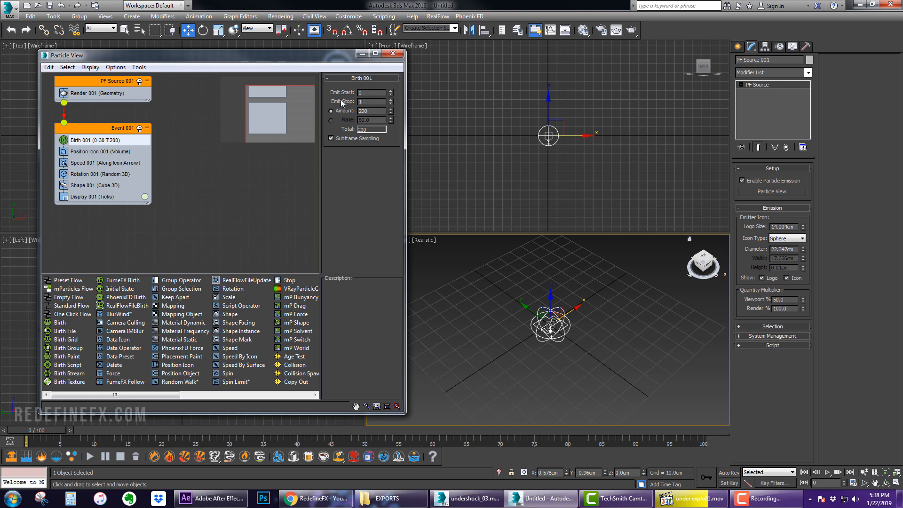
pyautogui.doubleClick(374, 111)
pyautogui.write('1000')
pyautogui.press('Return')
# Set the Speed operator to 150 cm with 50 cm variation and a Random 3D direction
pyautogui.click(105, 163)
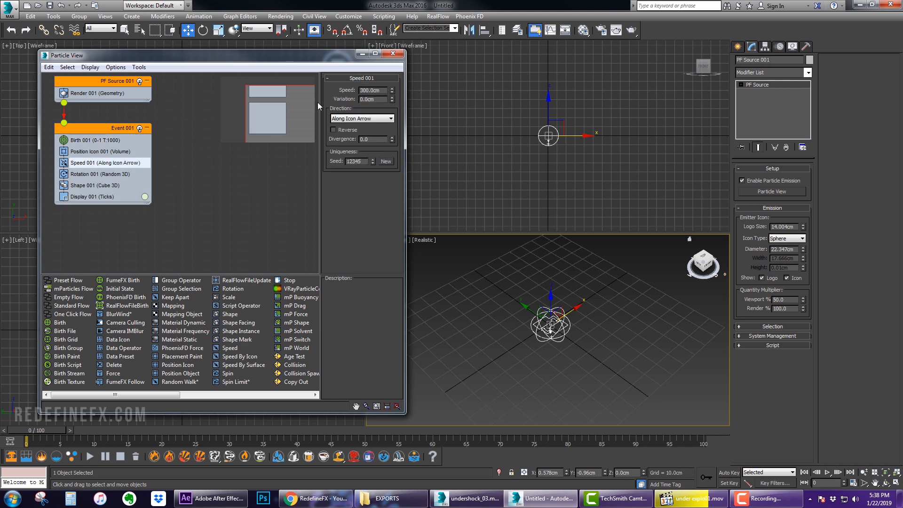
pyautogui.doubleClick(376, 90)
pyautogui.write('150')
pyautogui.press('Return')
pyautogui.doubleClick(381, 99)
pyautogui.write('50')
pyautogui.press('Return')
pyautogui.click(345, 118)
pyautogui.click(358, 149)
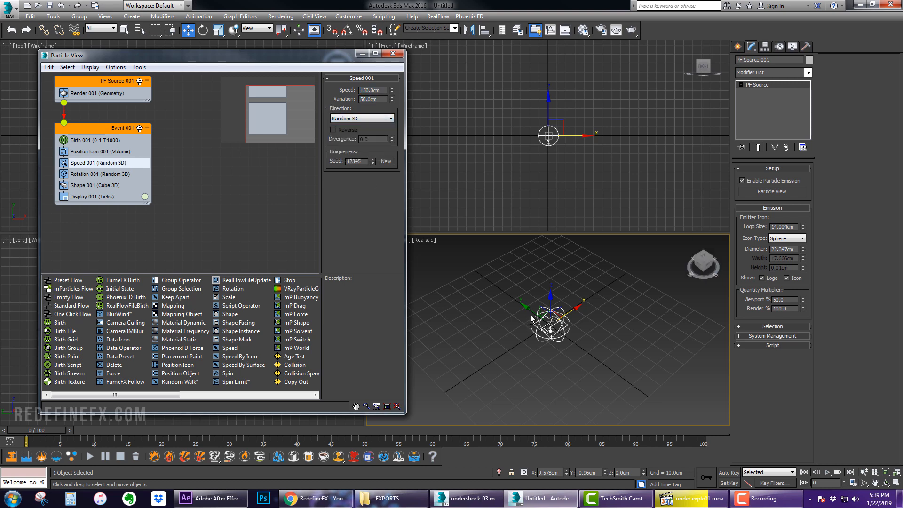
# Delete the Shape operator from the particle event
pyautogui.keyDown('alt'); pyautogui.moveTo(527, 317); pyautogui.dragTo(480, 298, button='middle'); pyautogui.keyUp('alt')
pyautogui.moveTo(48, 431); pyautogui.dragTo(84, 446)
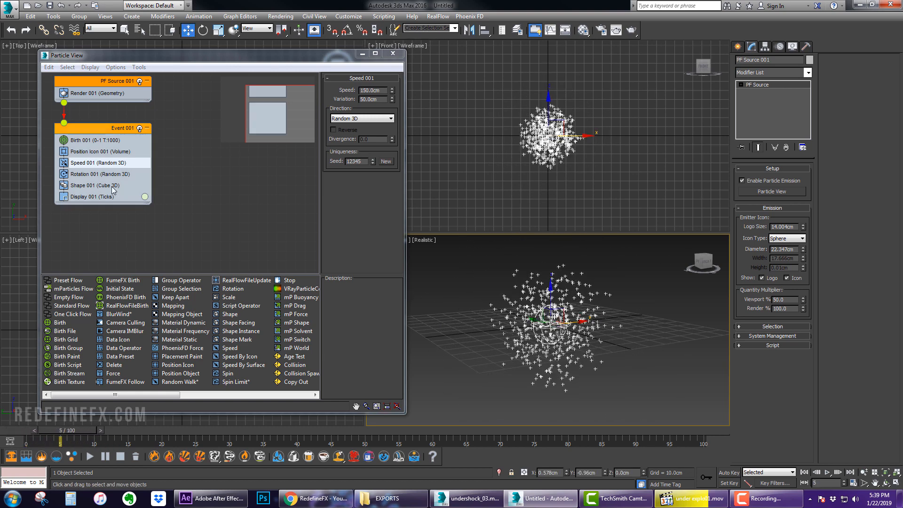
pyautogui.click(90, 186)
pyautogui.rightClick(91, 185)
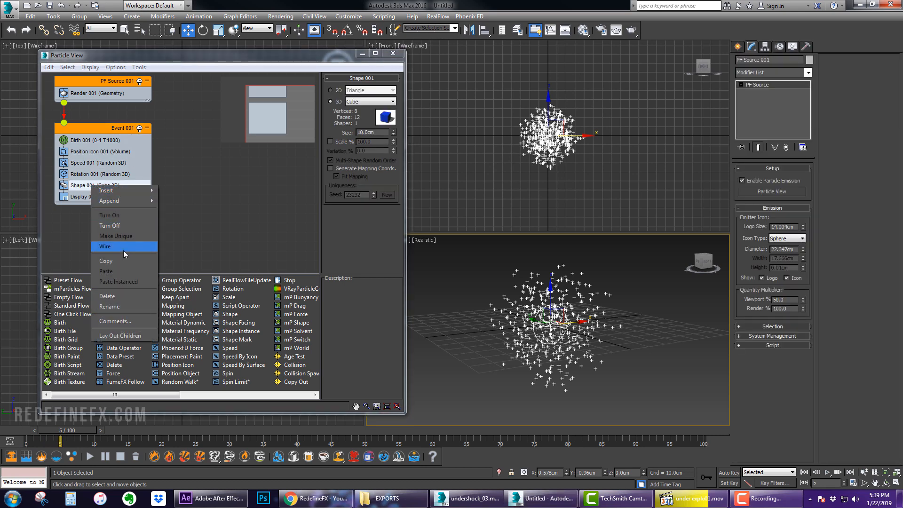
pyautogui.click(109, 296)
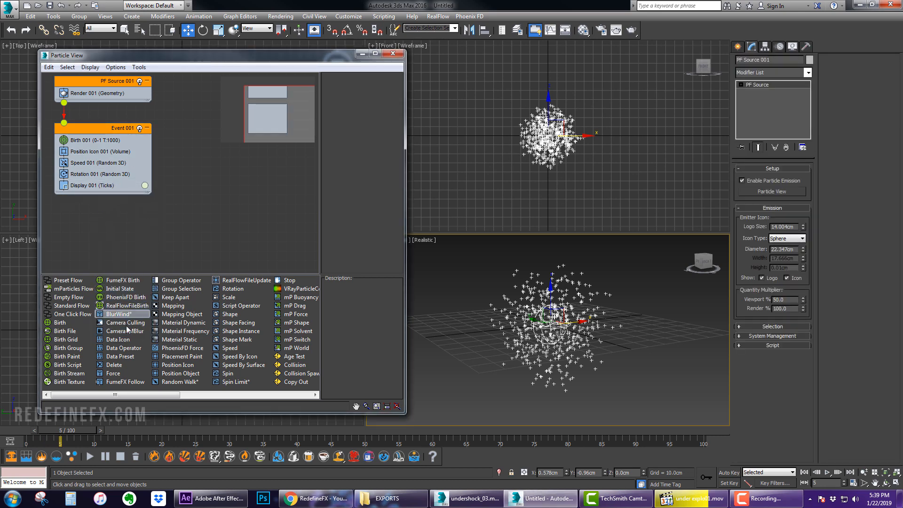
# Add a Delete operator to the event, set to remove particles By Particle Age with variation 1
pyautogui.moveTo(113, 365); pyautogui.dragTo(86, 195)
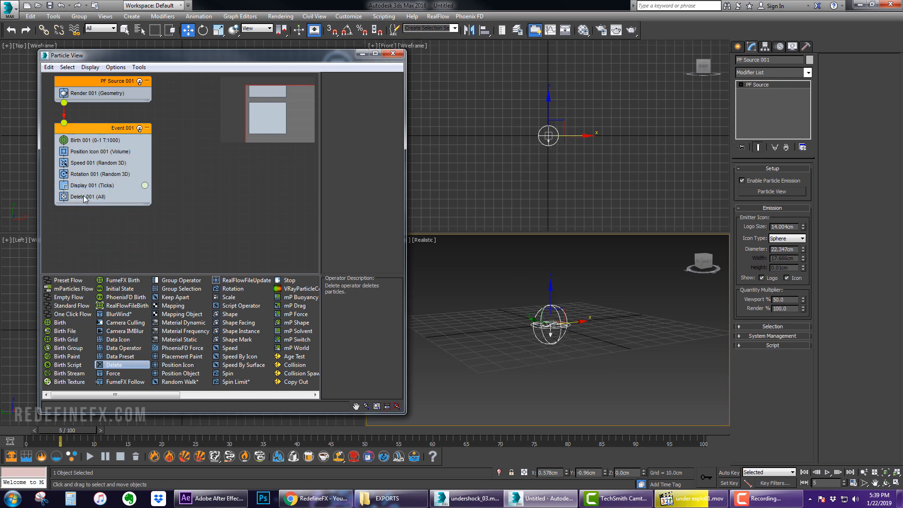
pyautogui.click(344, 115)
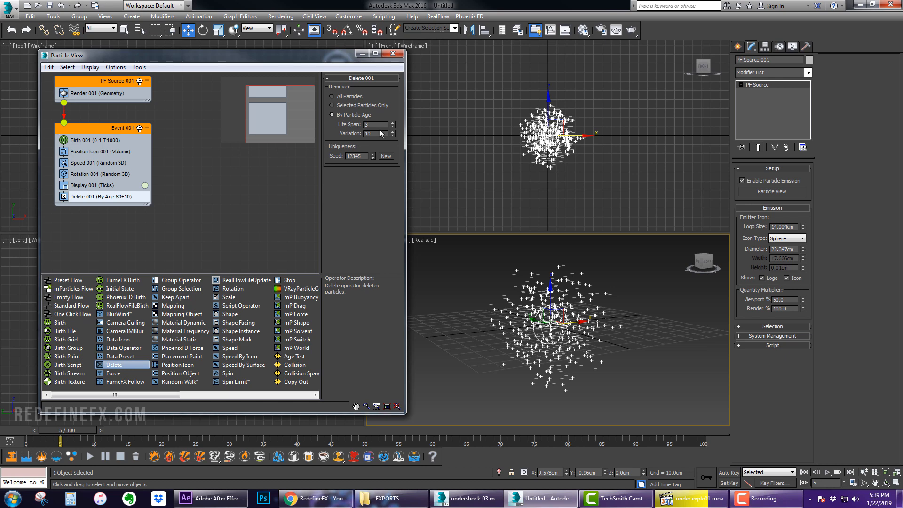
pyautogui.press('Tab')
pyautogui.write('1')
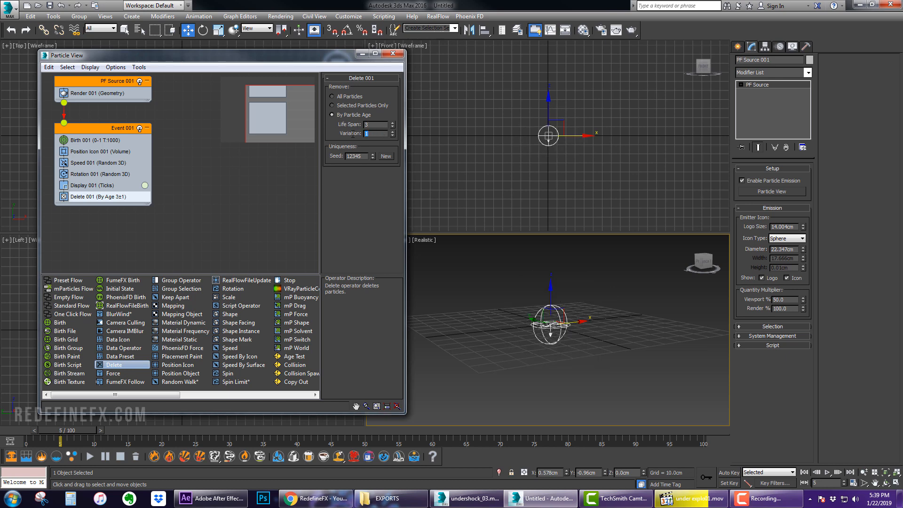
# Set the Delete operator's life span to 4 and close Particle View
pyautogui.moveTo(65, 434)
pyautogui.mouseDown()
pyautogui.moveTo(46, 431)
pyautogui.moveTo(92, 436)
pyautogui.moveTo(28, 440)
pyautogui.moveTo(55, 442)
pyautogui.mouseUp()
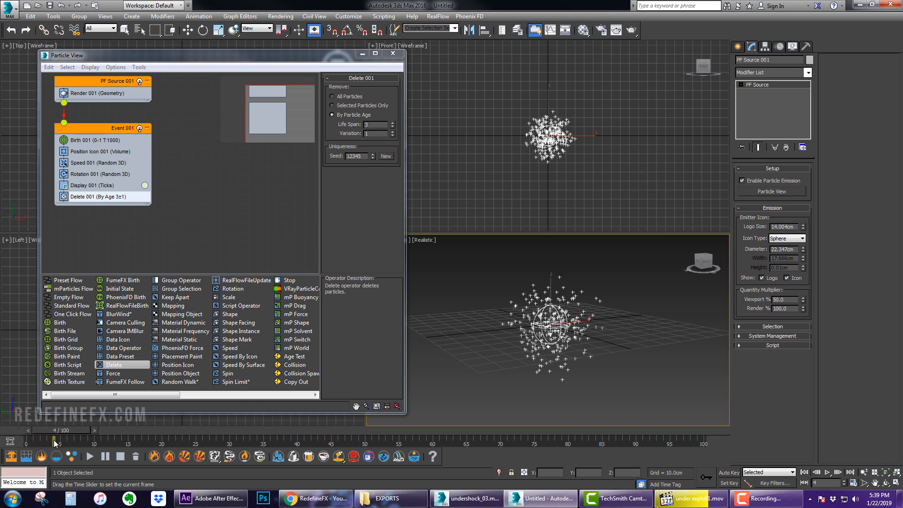
pyautogui.press('w')
pyautogui.moveTo(377, 125); pyautogui.dragTo(351, 126)
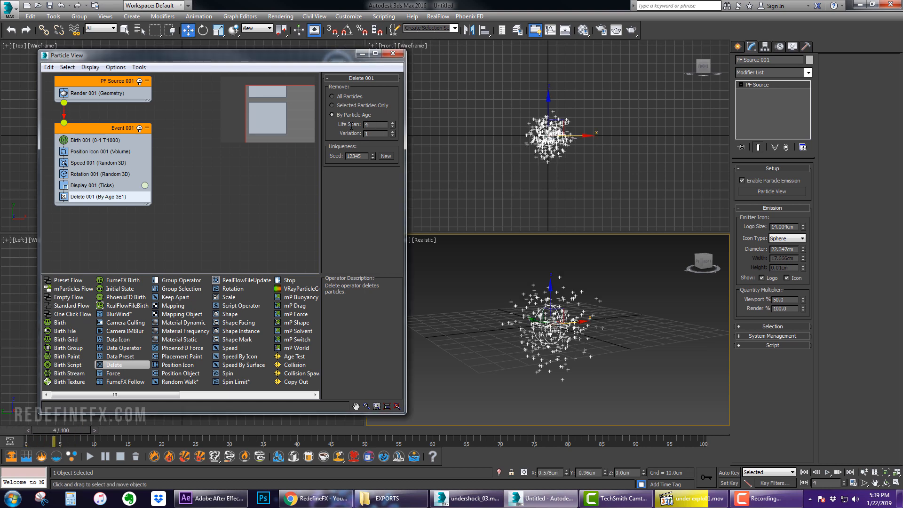
pyautogui.click(392, 53)
# Create a Phoenix FD FireSmokeSim grid around the particle emitter in the perspective viewport
pyautogui.click(737, 46)
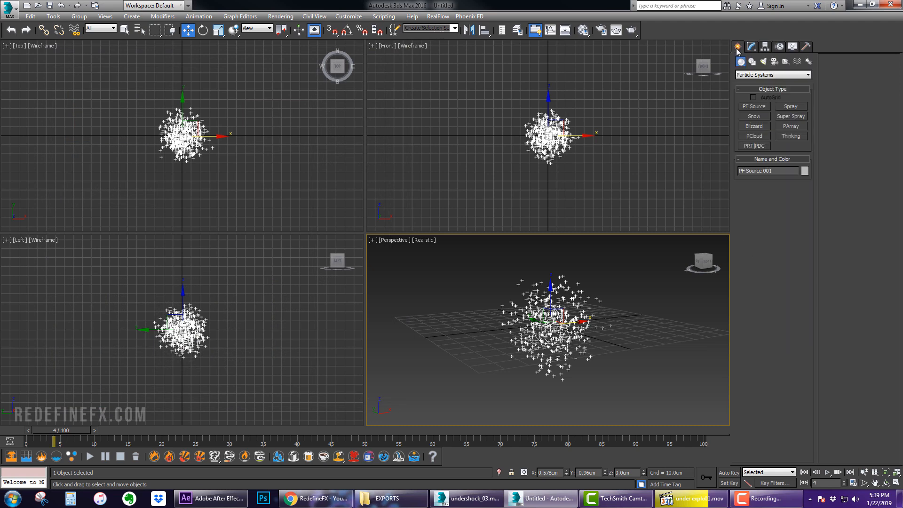
pyautogui.click(748, 75)
pyautogui.click(750, 213)
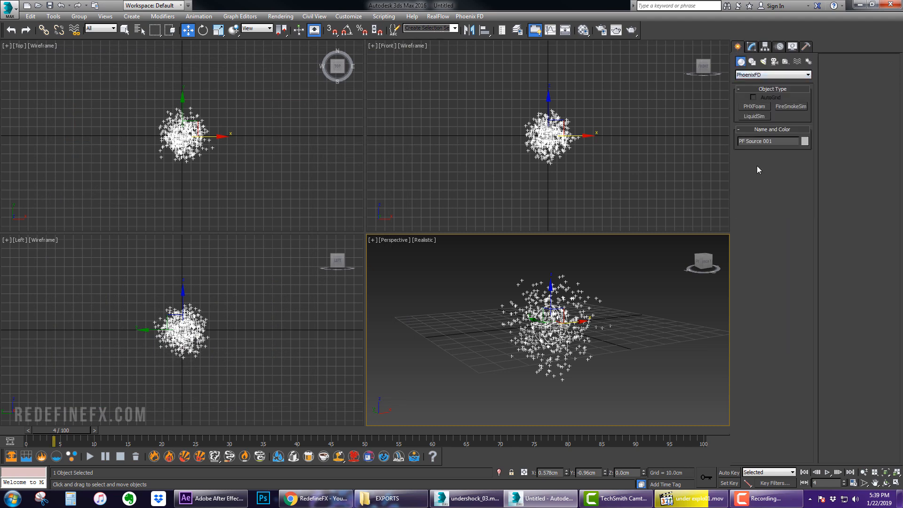
pyautogui.click(788, 106)
pyautogui.click(755, 97)
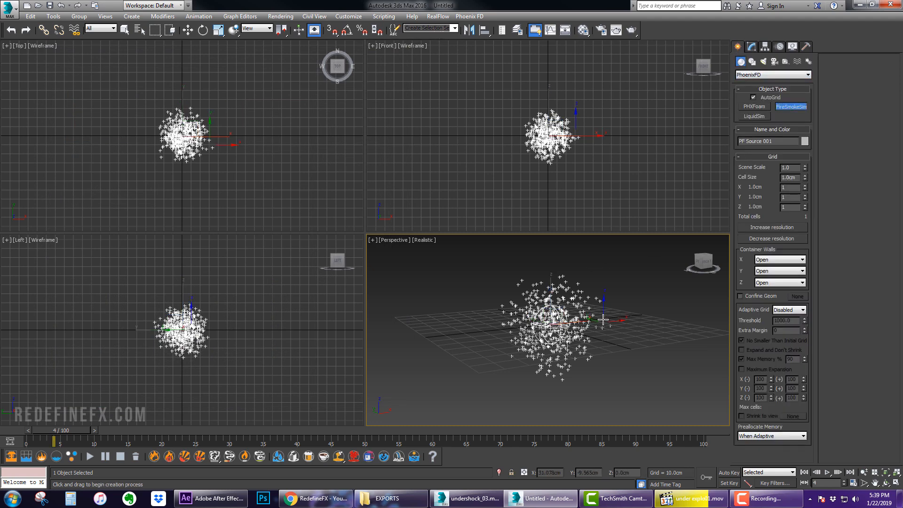
pyautogui.moveTo(462, 291); pyautogui.dragTo(670, 322)
pyautogui.click(660, 188)
pyautogui.press('w')
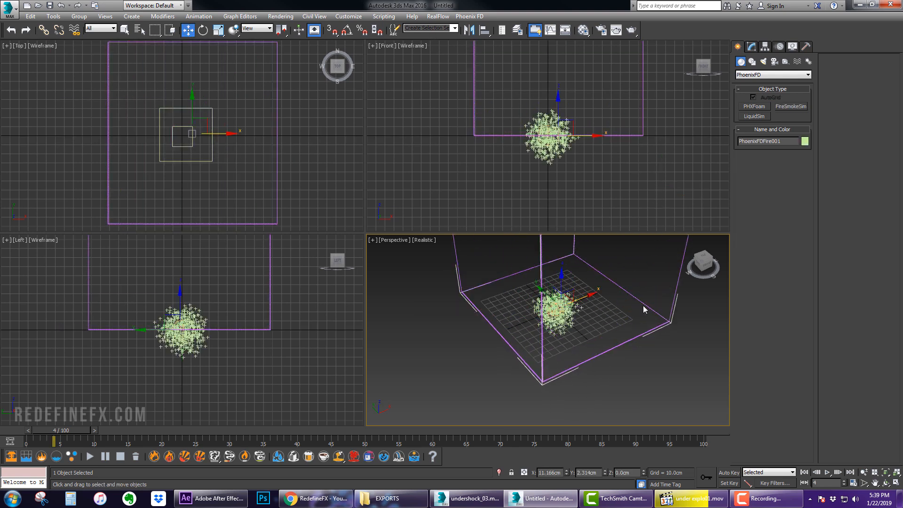
# Set the simulator grid size to 200 x 200 x 250 cells
pyautogui.click(752, 47)
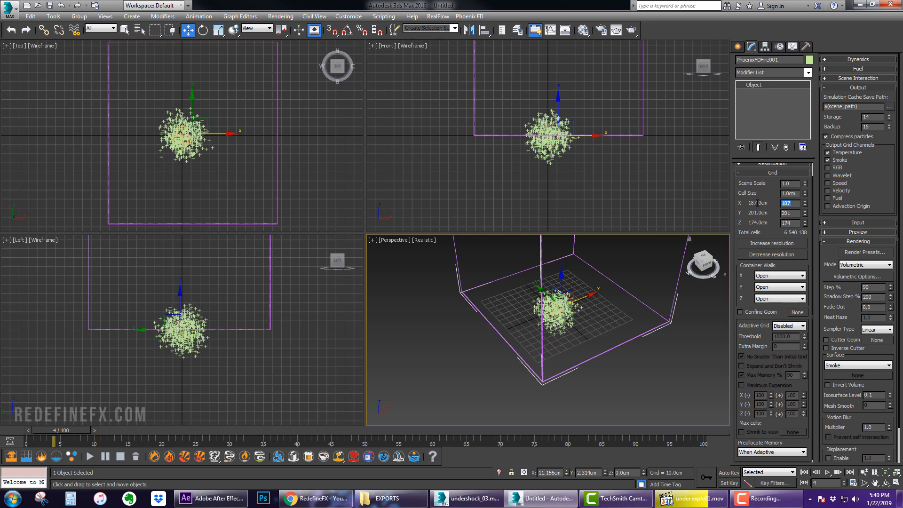
pyautogui.press('Tab')
pyautogui.write('20')
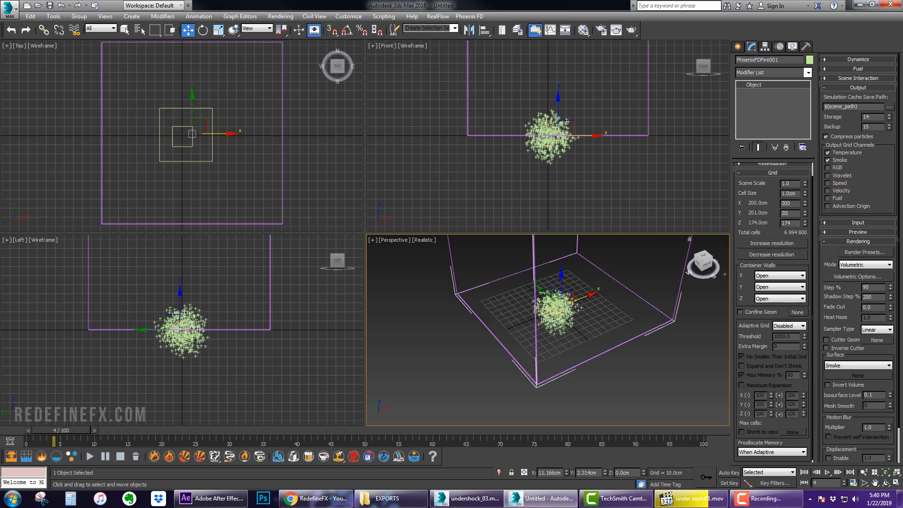
pyautogui.write('0')
pyautogui.press('Tab')
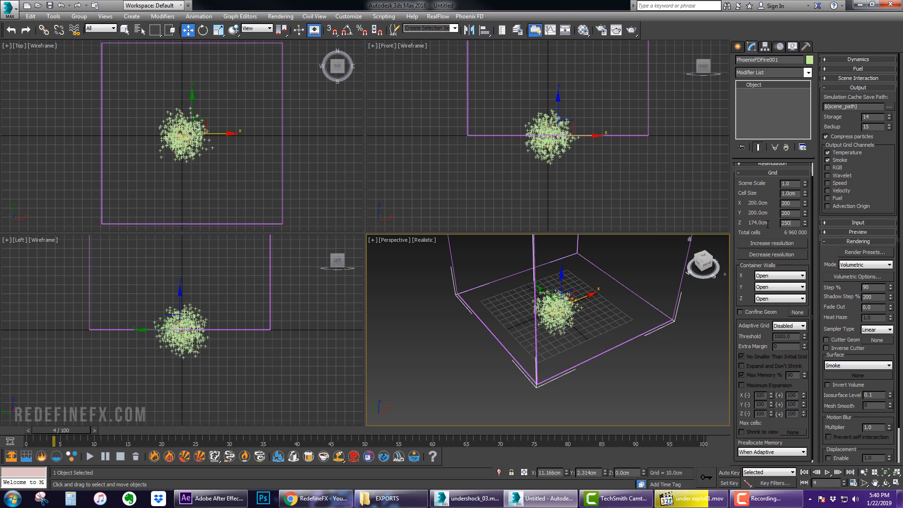
pyautogui.press('Return')
# Lower the simulator grid about 106 cm so the particle burst sits near its centre
pyautogui.moveTo(596, 288); pyautogui.dragTo(584, 329, button='middle')
pyautogui.hotkey('alt', 'w')
pyautogui.scroll(-5, 436, 219)
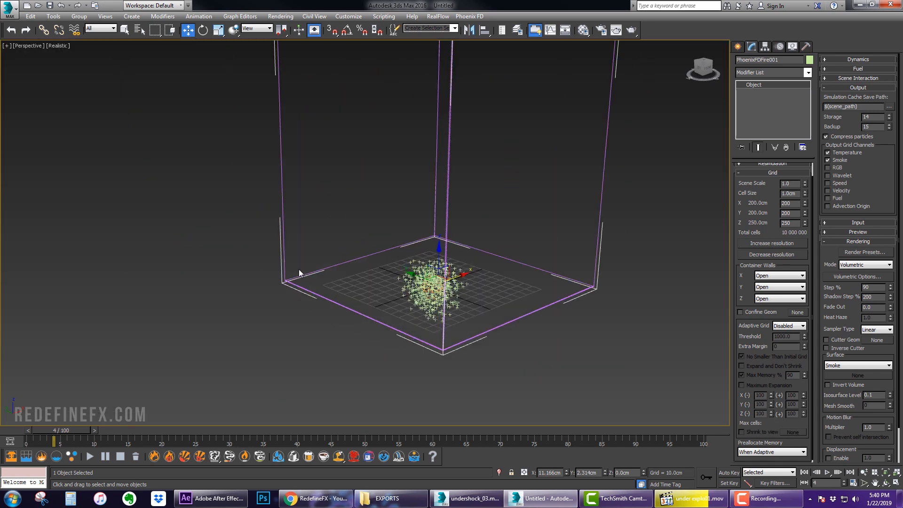
pyautogui.scroll(-6, 390, 240)
pyautogui.moveTo(408, 239); pyautogui.dragTo(408, 285)
pyautogui.keyDown('alt'); pyautogui.moveTo(409, 285); pyautogui.dragTo(392, 241, button='middle'); pyautogui.keyUp('alt')
pyautogui.scroll(4, 412, 236)
pyautogui.scroll(4, 412, 236)
pyautogui.moveTo(451, 219); pyautogui.dragTo(428, 219, button='middle')
pyautogui.scroll(-3, 433, 216)
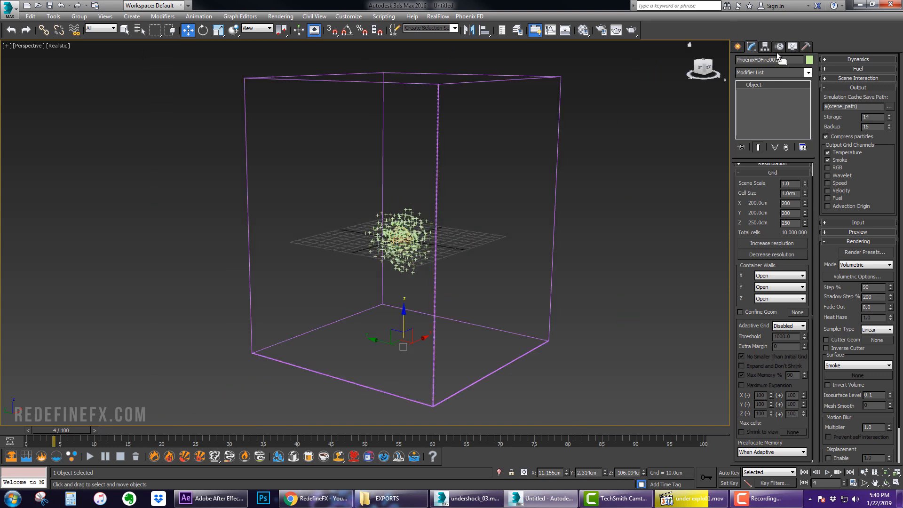
# Create a Phoenix FD PHXSource helper in the perspective viewport beside the simulator grid
pyautogui.click(737, 46)
pyautogui.click(785, 61)
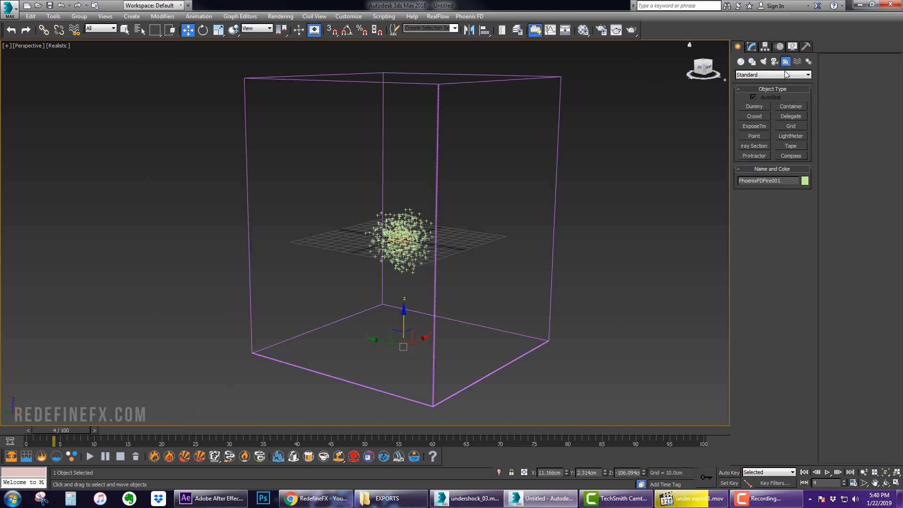
pyautogui.click(757, 74)
pyautogui.click(747, 162)
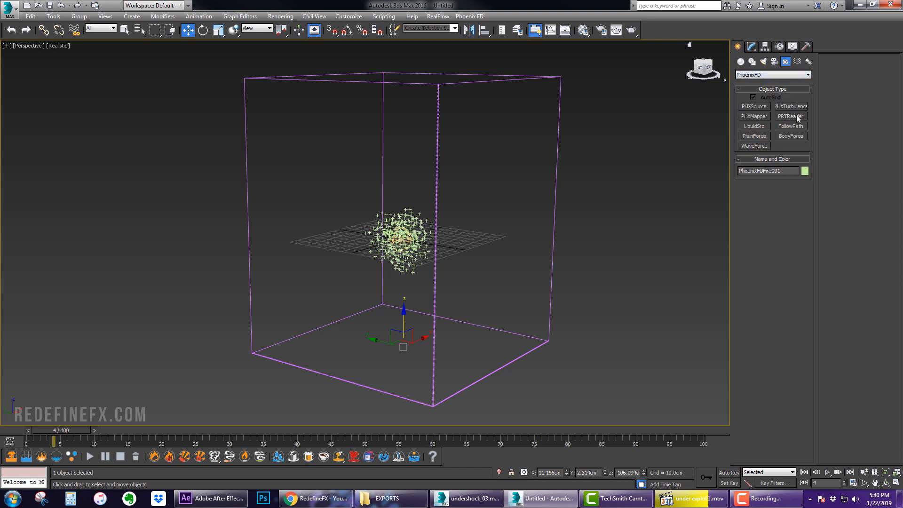
pyautogui.click(757, 106)
pyautogui.click(596, 345)
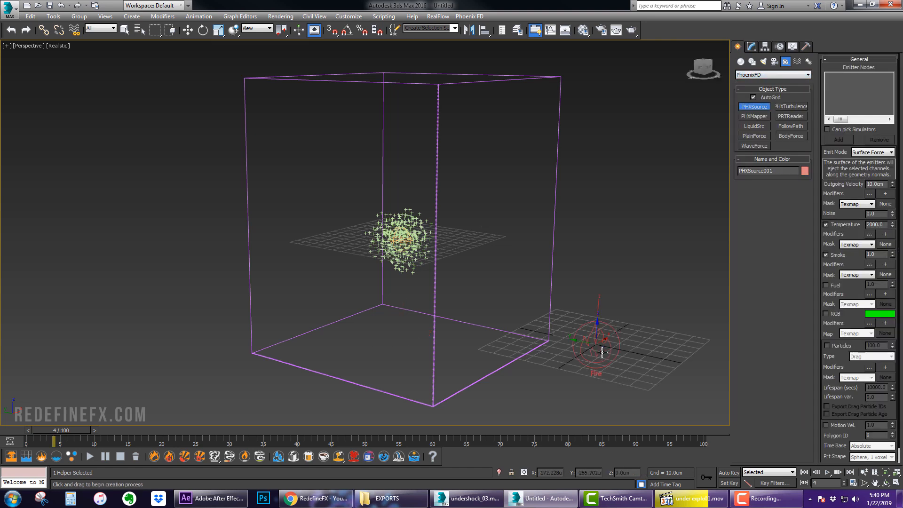
# Add the Particle Flow source's event to the PHXSource emitter nodes
pyautogui.rightClick(651, 353)
pyautogui.click(752, 46)
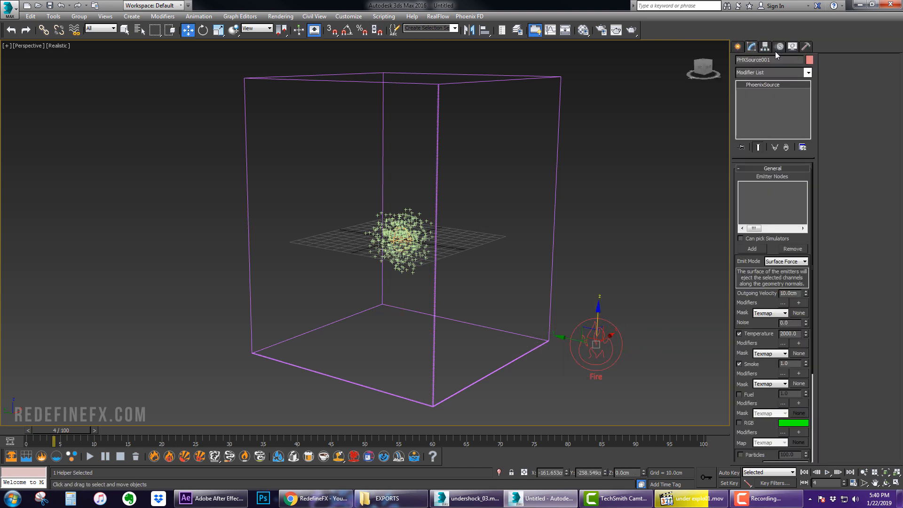
pyautogui.click(752, 249)
pyautogui.click(402, 223)
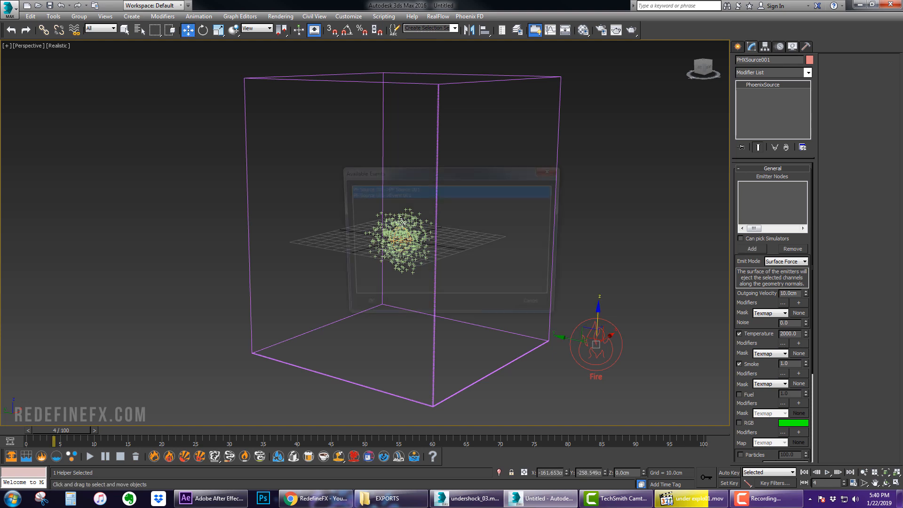
pyautogui.click(363, 310)
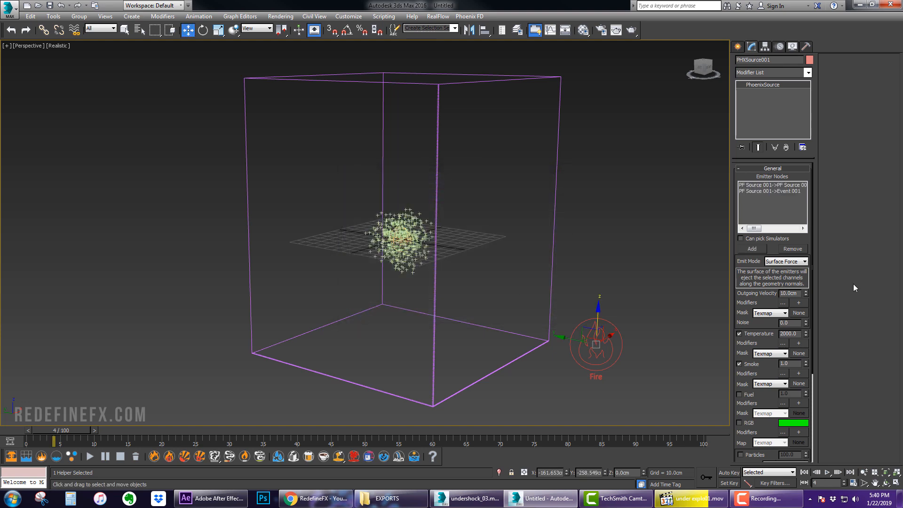
# Set the source's outgoing velocity to 50 cm and temperature to 300, and enable Motion Vel
pyautogui.moveTo(798, 293); pyautogui.dragTo(758, 293)
pyautogui.write('50')
pyautogui.press('Return')
pyautogui.moveTo(791, 322); pyautogui.dragTo(751, 321)
pyautogui.moveTo(790, 333); pyautogui.dragTo(767, 336)
pyautogui.write('300')
pyautogui.press('Return')
pyautogui.moveTo(773, 394); pyautogui.dragTo(756, 240)
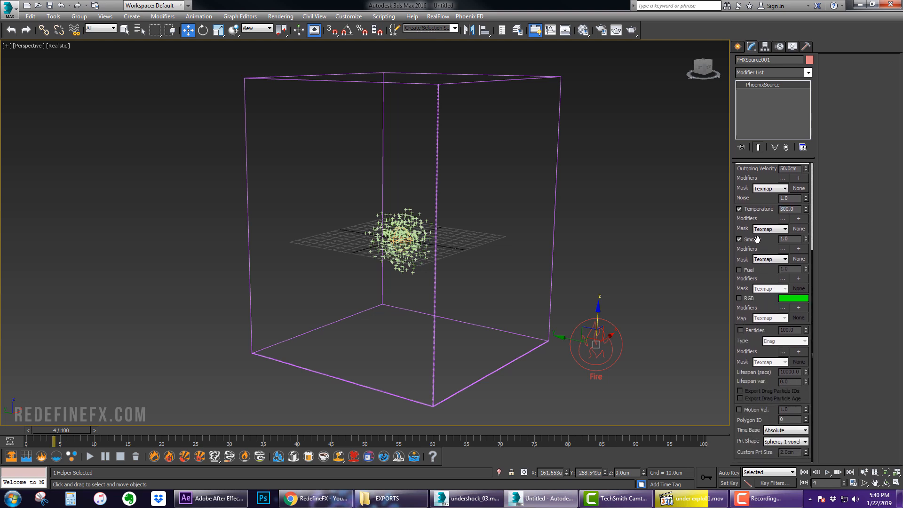
pyautogui.click(748, 409)
# Scrub the timeline around the particle burst and play the reference underwater explosion video for comparison
pyautogui.scroll(5, 414, 225)
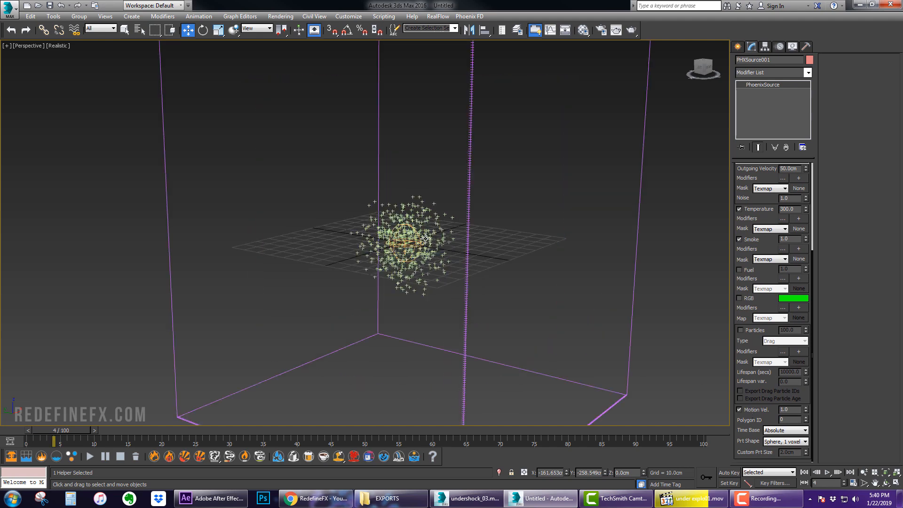
pyautogui.keyDown('alt'); pyautogui.moveTo(416, 208); pyautogui.dragTo(362, 173, button='middle'); pyautogui.keyUp('alt')
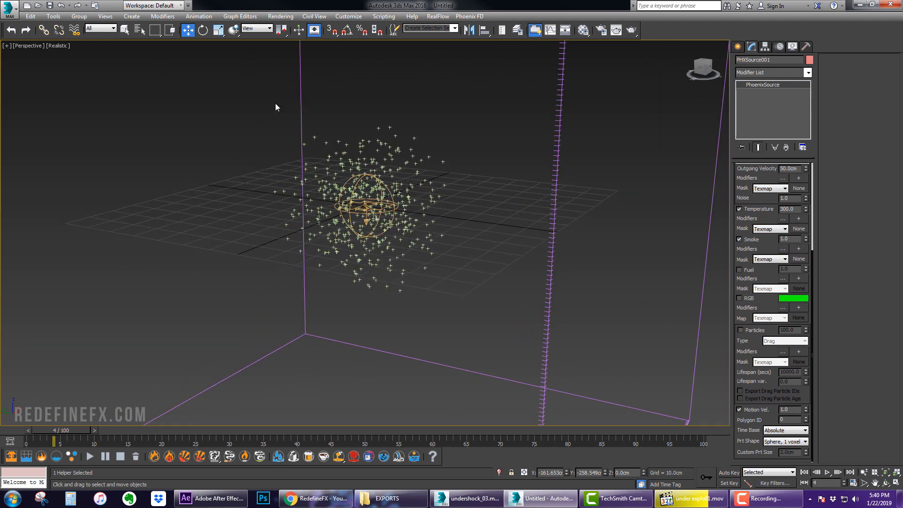
pyautogui.scroll(-3, 416, 205)
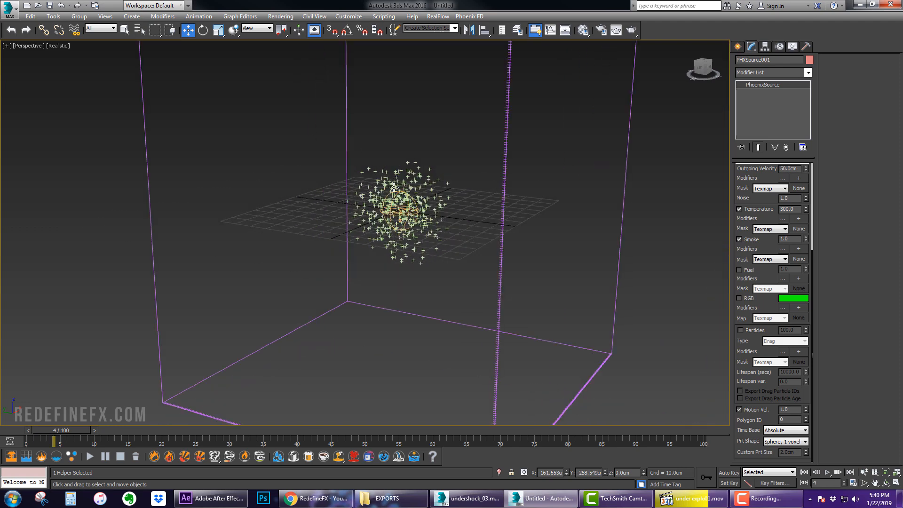
pyautogui.moveTo(64, 429); pyautogui.dragTo(29, 429)
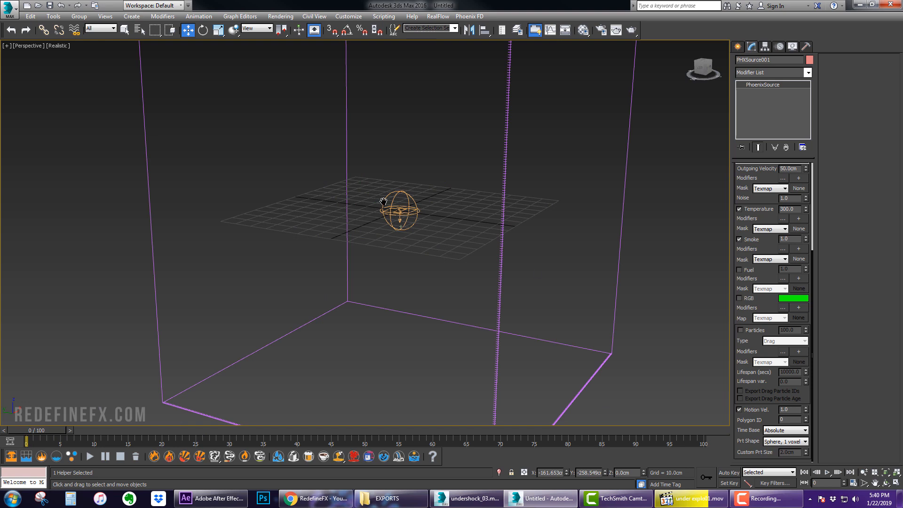
pyautogui.scroll(3, 360, 216)
pyautogui.moveTo(52, 429)
pyautogui.mouseDown()
pyautogui.moveTo(67, 430)
pyautogui.moveTo(39, 430)
pyautogui.moveTo(68, 428)
pyautogui.mouseUp()
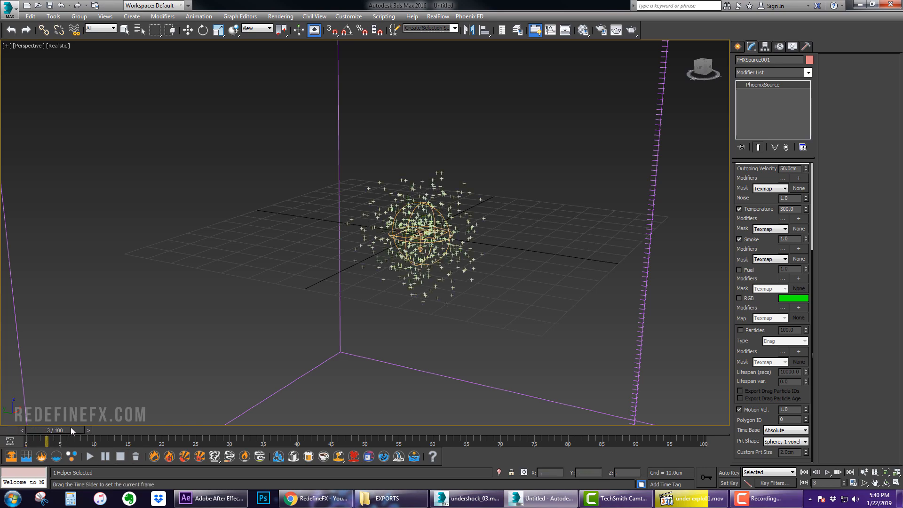
pyautogui.click(699, 500)
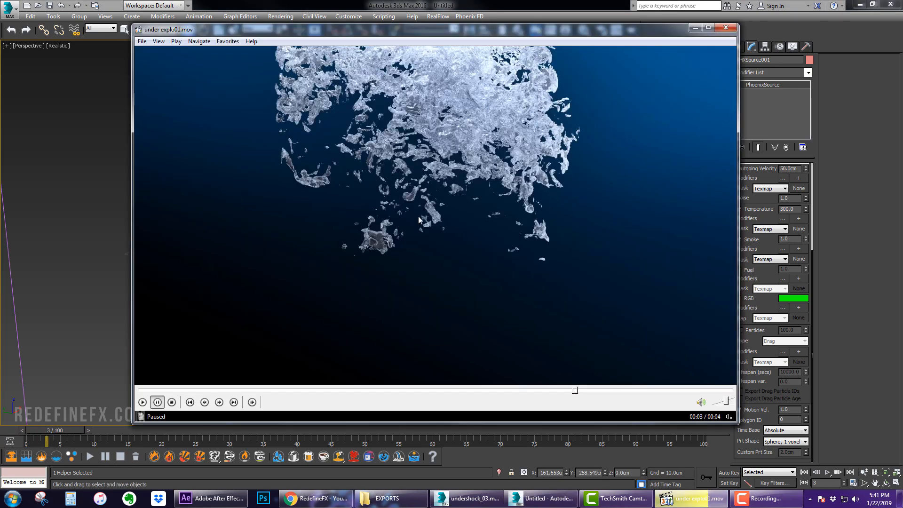
pyautogui.click(143, 402)
pyautogui.click(364, 194)
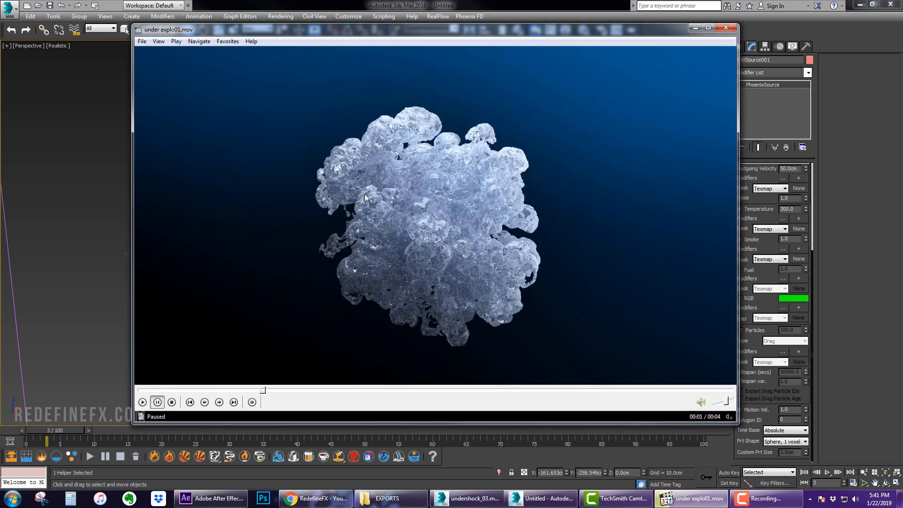
pyautogui.click(470, 244)
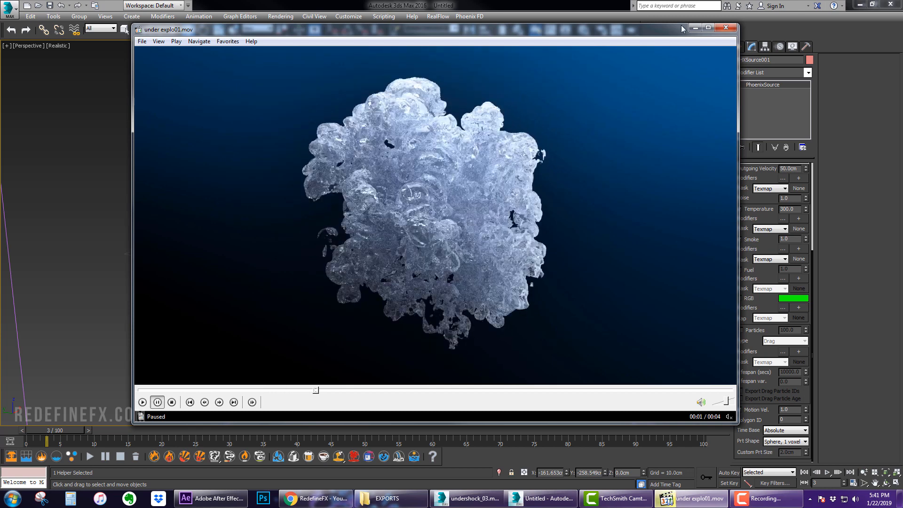
# Set the source's Motion Vel. multiplier to 10
pyautogui.click(785, 396)
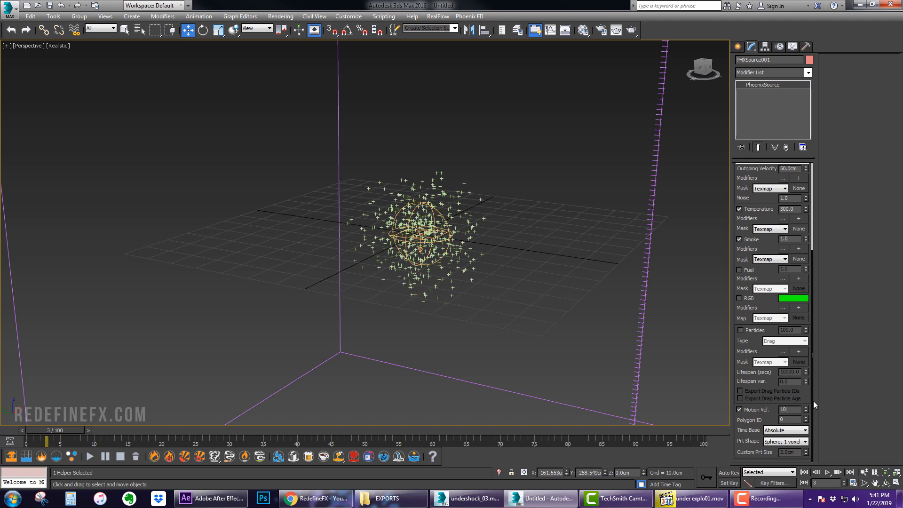
pyautogui.press('Return')
# Select the simulator and set its Dynamics Time Scale to 0.5
pyautogui.scroll(-5, 604, 139)
pyautogui.moveTo(606, 139); pyautogui.dragTo(540, 194)
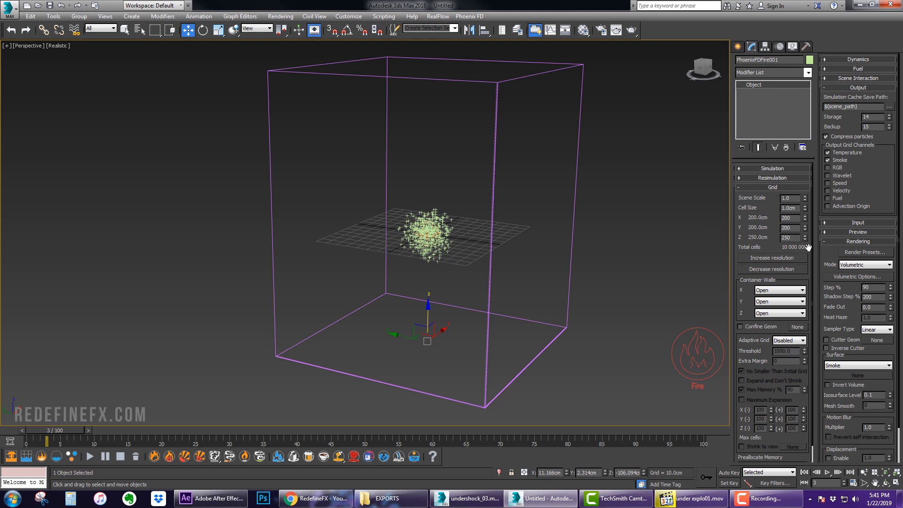
pyautogui.moveTo(792, 207); pyautogui.dragTo(777, 205)
pyautogui.click(775, 187)
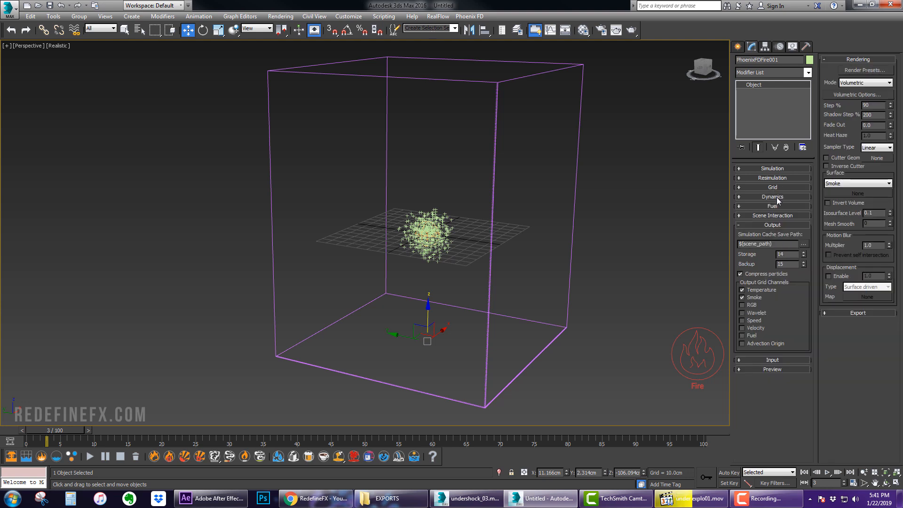
pyautogui.click(777, 196)
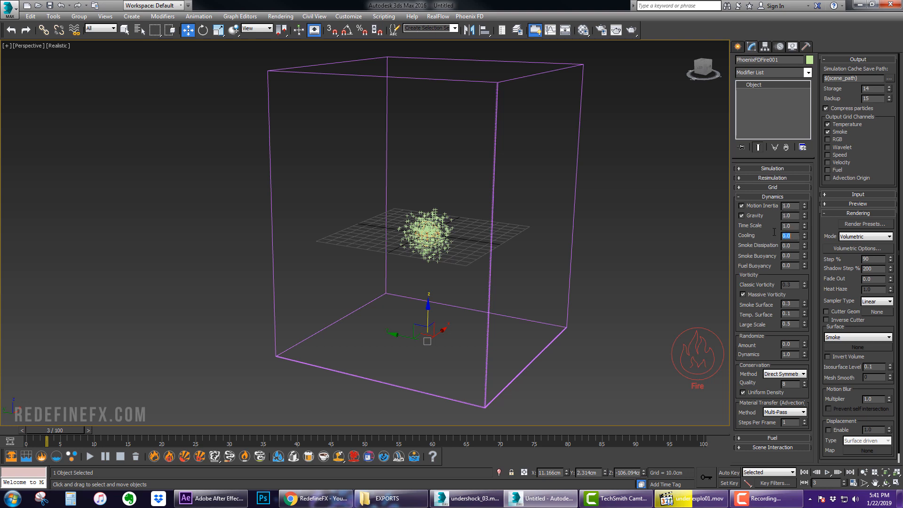
pyautogui.hotkey('shift', 'Tab')
pyautogui.write('0')
# Play and pause through the reference explosion video to study its motion
pyautogui.click(681, 498)
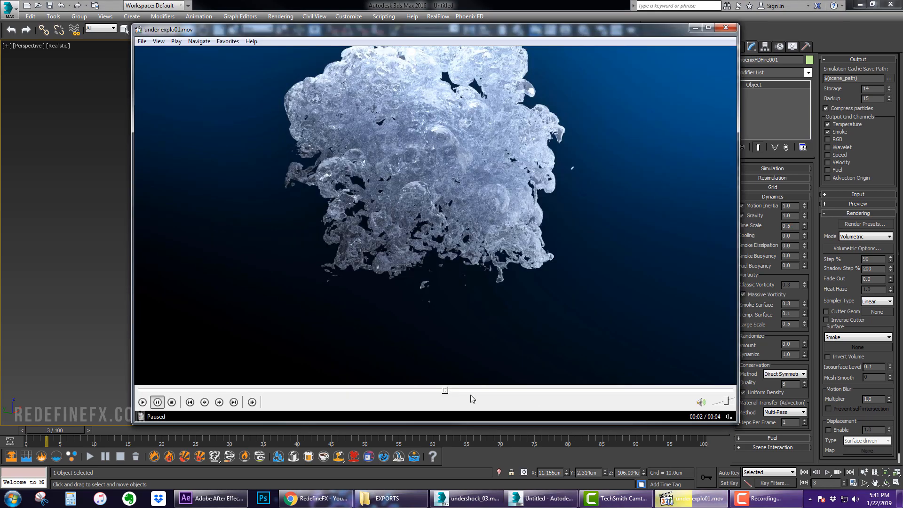
pyautogui.click(220, 390)
pyautogui.press('space')
pyautogui.press('space')
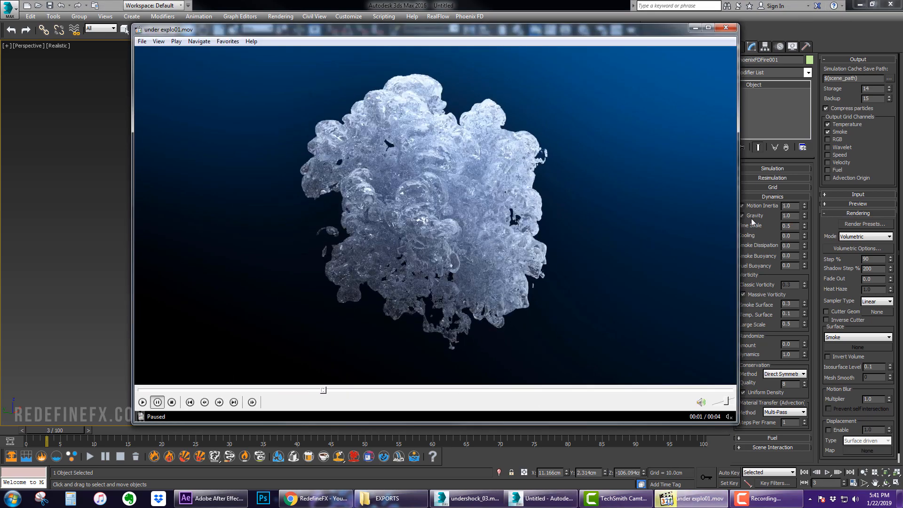
pyautogui.press('space')
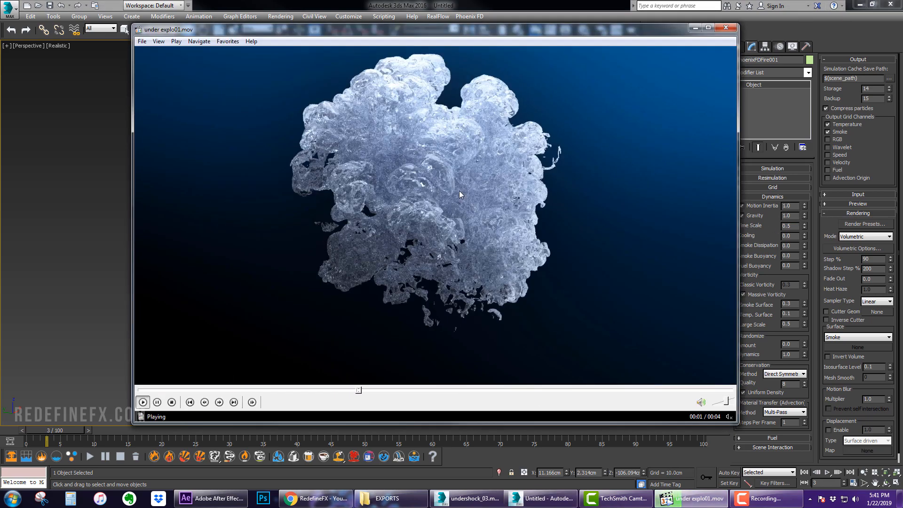
pyautogui.press('space')
pyautogui.click(694, 28)
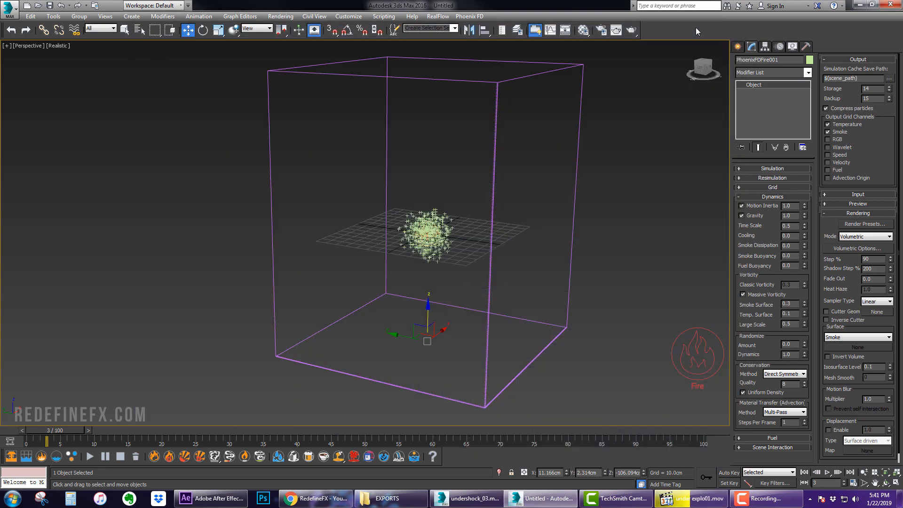
# Disable Massive Vorticity and set the simulator's conservation method to PCG Symmetric
pyautogui.click(748, 294)
pyautogui.click(692, 498)
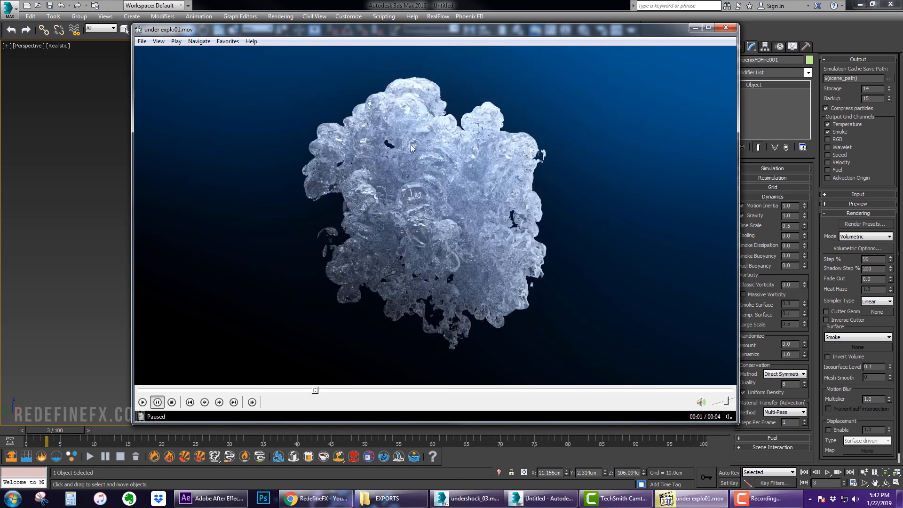
pyautogui.press('space')
pyautogui.press('space')
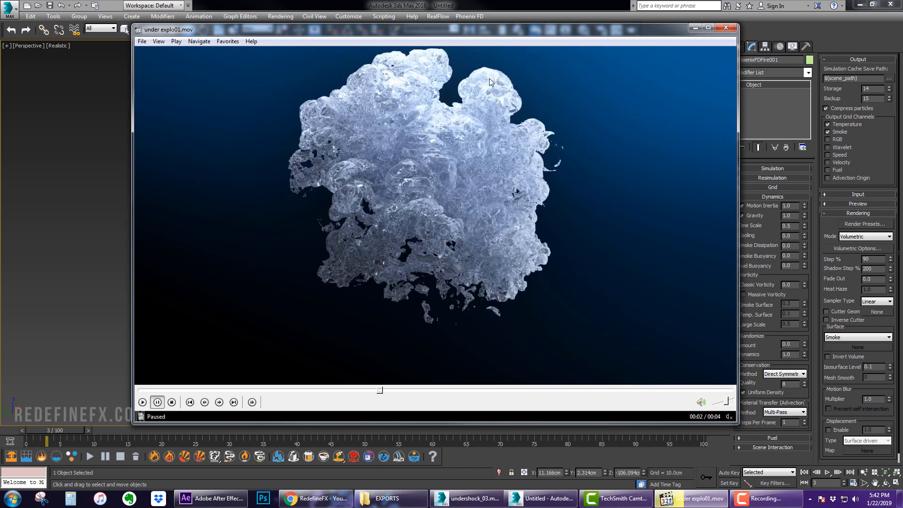
pyautogui.press('space')
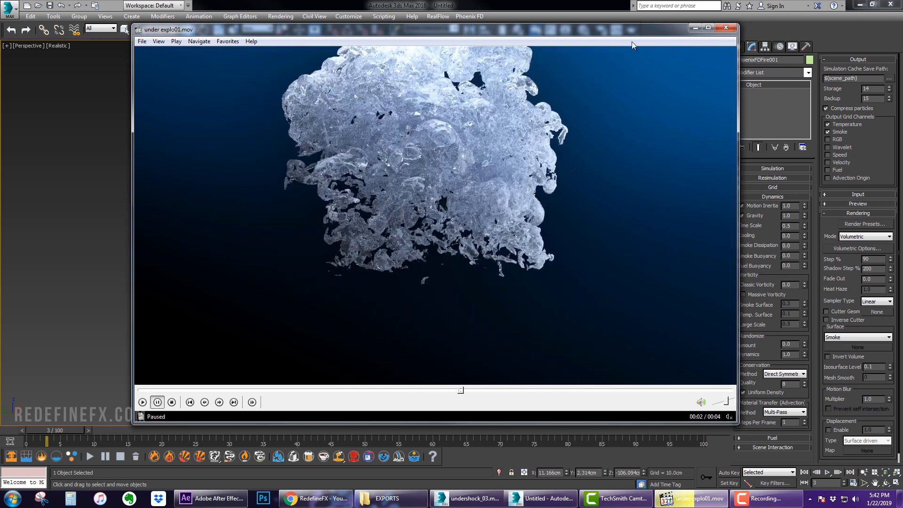
pyautogui.click(767, 304)
pyautogui.click(786, 375)
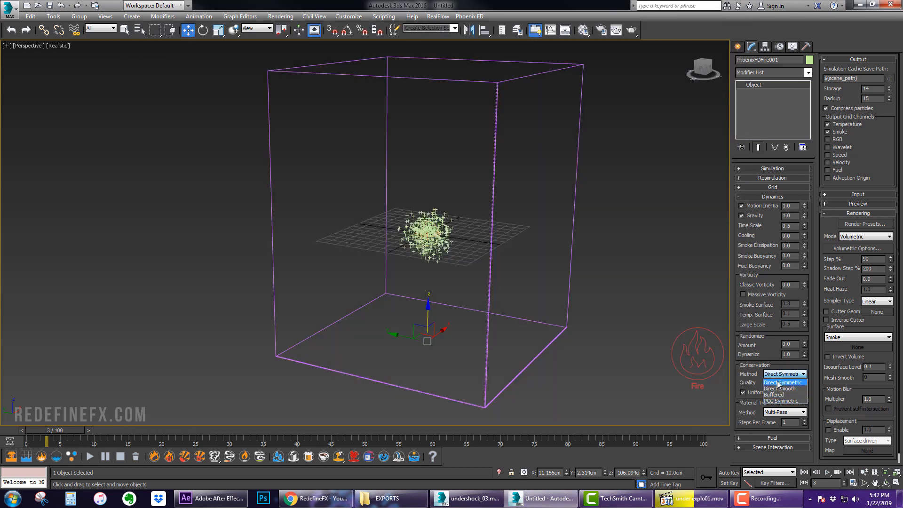
pyautogui.click(778, 401)
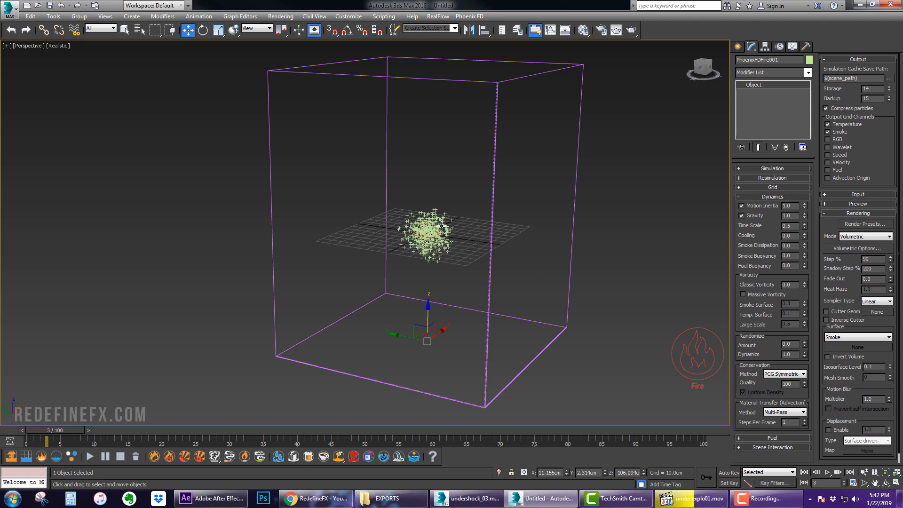
# Step through the reference explosion video again to study how the bubbles expand and break up
pyautogui.moveTo(442, 230)
pyautogui.keyDown('alt'); pyautogui.mouseDown(button='middle')
pyautogui.moveTo(445, 210)
pyautogui.moveTo(445, 225)
pyautogui.mouseUp(button='middle'); pyautogui.keyUp('alt')
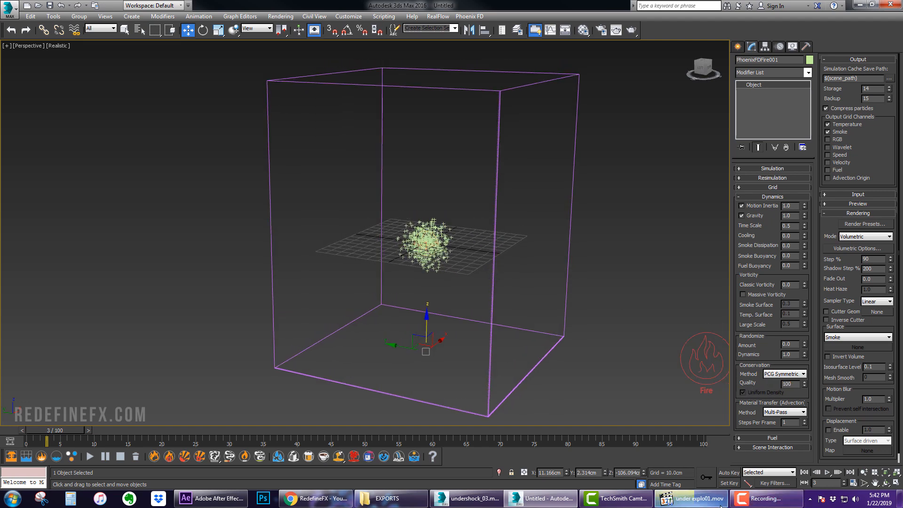
pyautogui.click(691, 498)
pyautogui.press('space')
pyautogui.press('space')
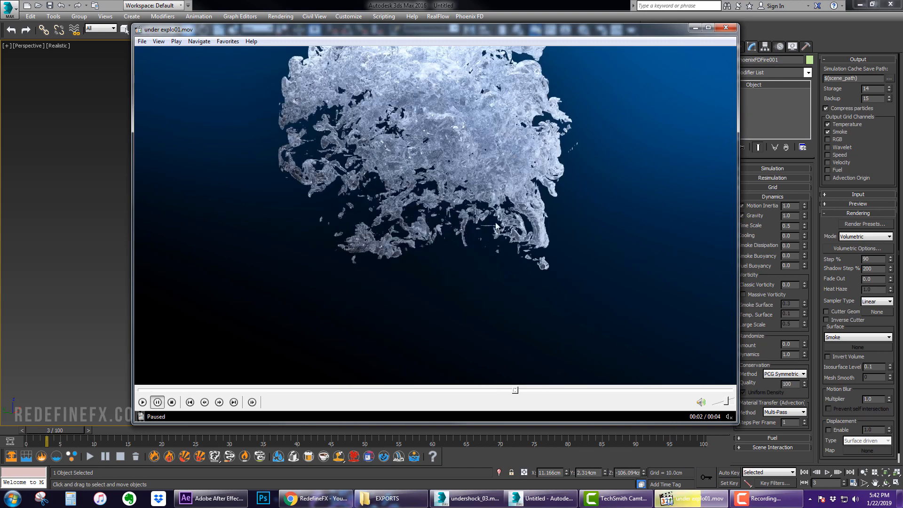
pyautogui.press('space')
pyautogui.press('space')
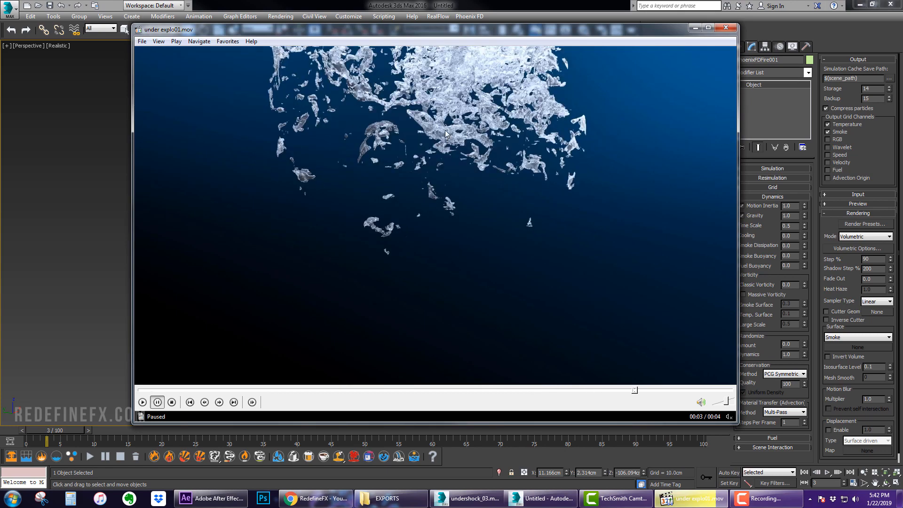
pyautogui.click(208, 390)
pyautogui.press('space')
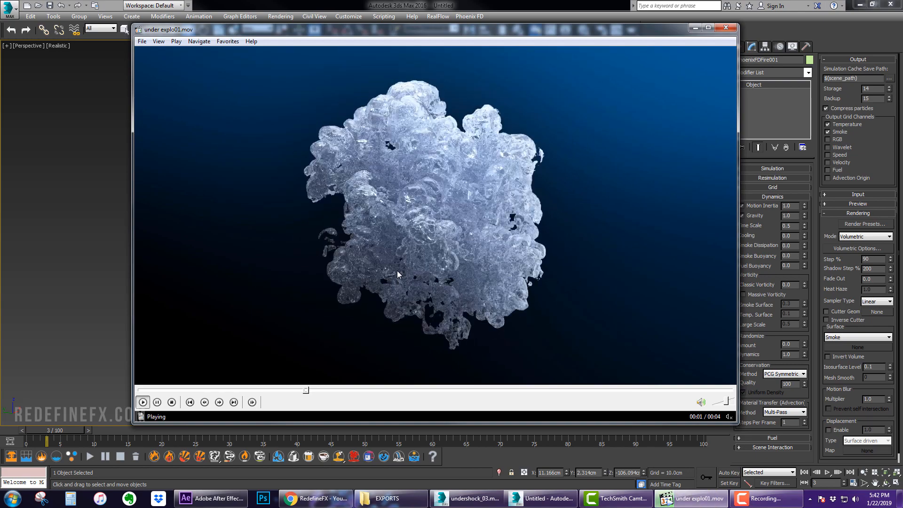
pyautogui.press('space')
pyautogui.press('space')
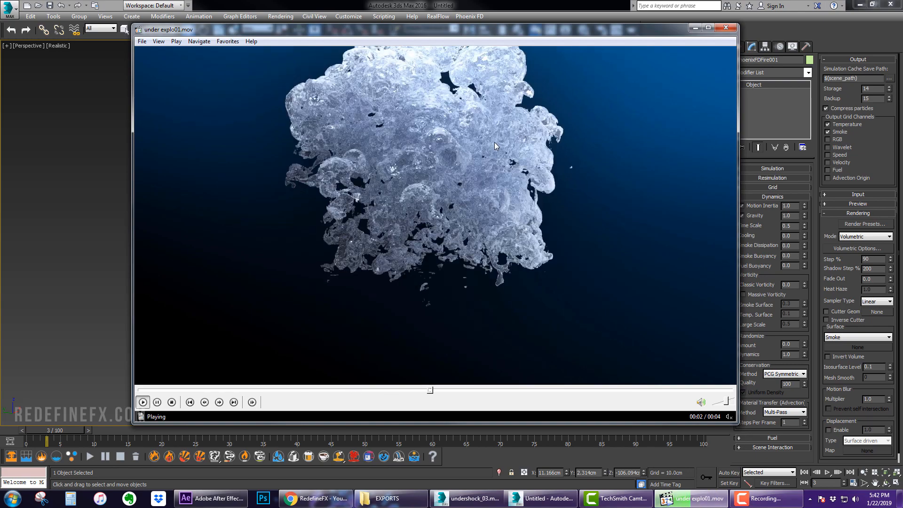
pyautogui.press('space')
pyautogui.press('space')
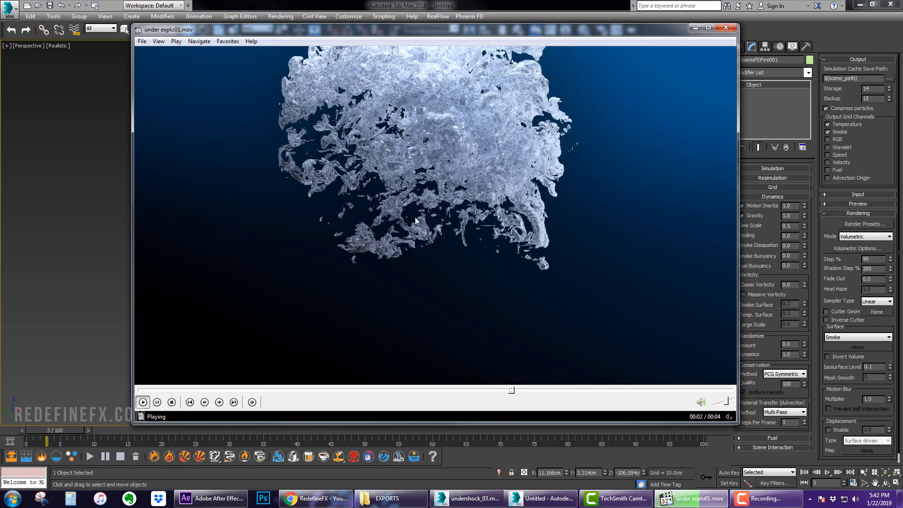
pyautogui.press('space')
pyautogui.press('space')
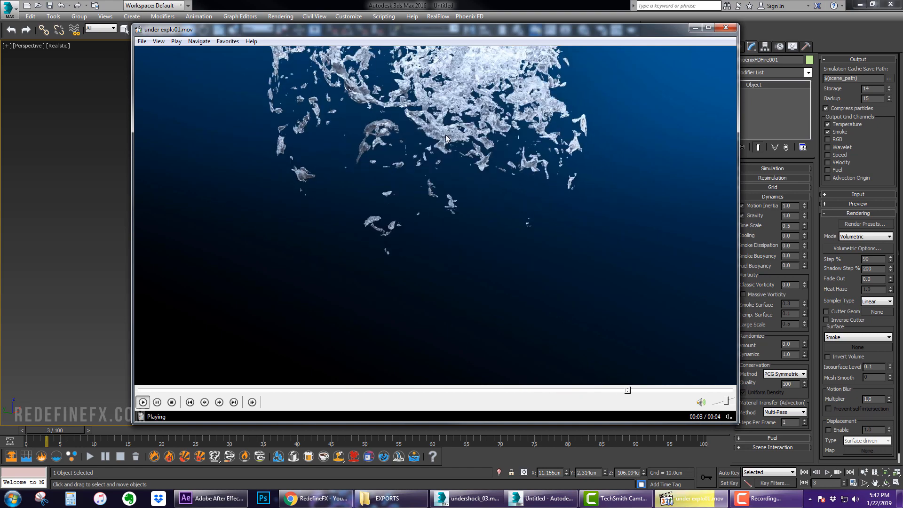
pyautogui.press('space')
pyautogui.click(695, 27)
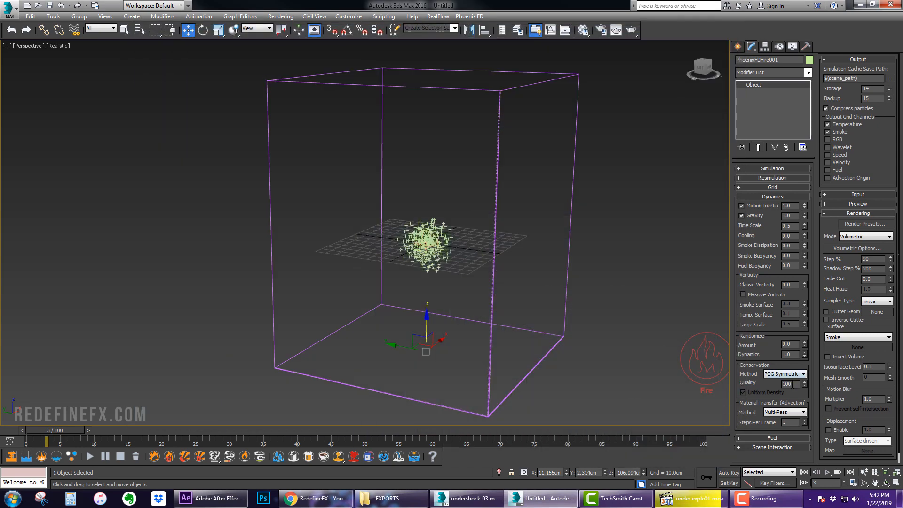
pyautogui.click(690, 498)
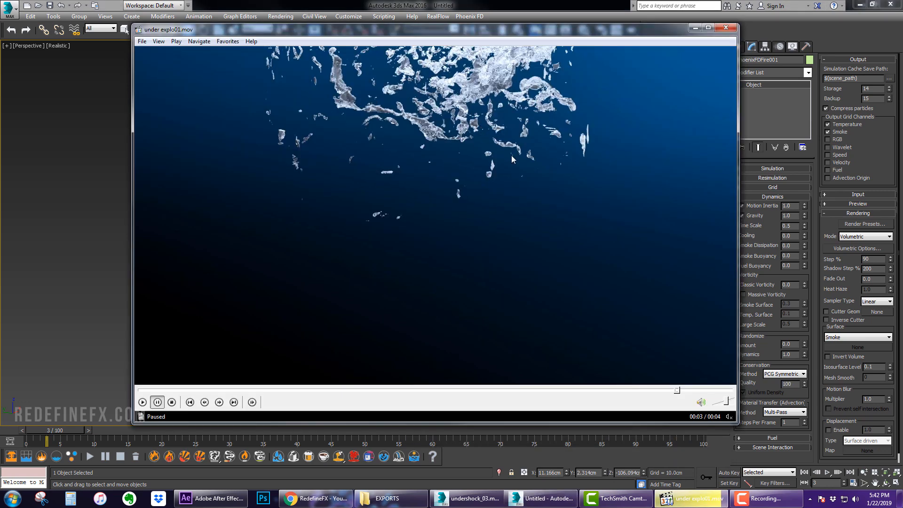
pyautogui.press('Home')
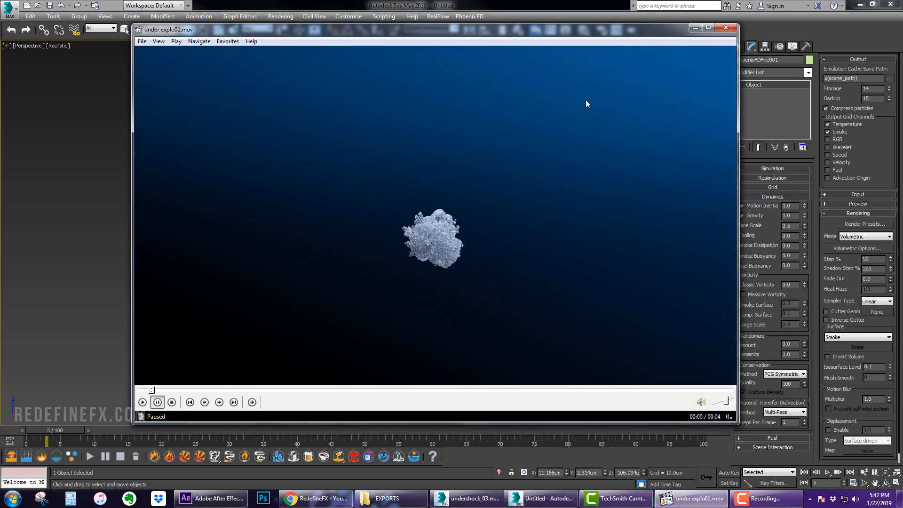
# Switch between the reference explosion video and the simulator's settings to compare the motion
pyautogui.click(695, 27)
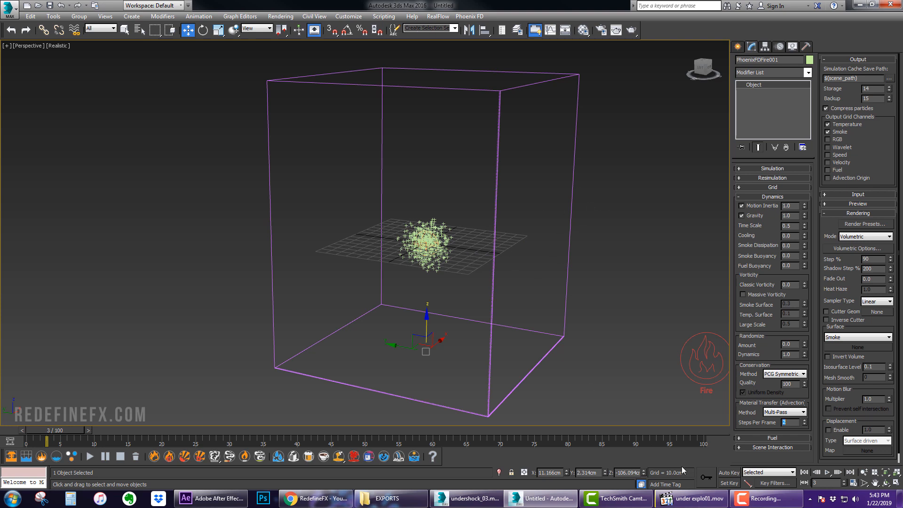
pyautogui.moveTo(39, 429)
pyautogui.mouseDown()
pyautogui.moveTo(46, 429)
pyautogui.moveTo(16, 431)
pyautogui.moveTo(36, 431)
pyautogui.mouseUp()
pyautogui.click(693, 498)
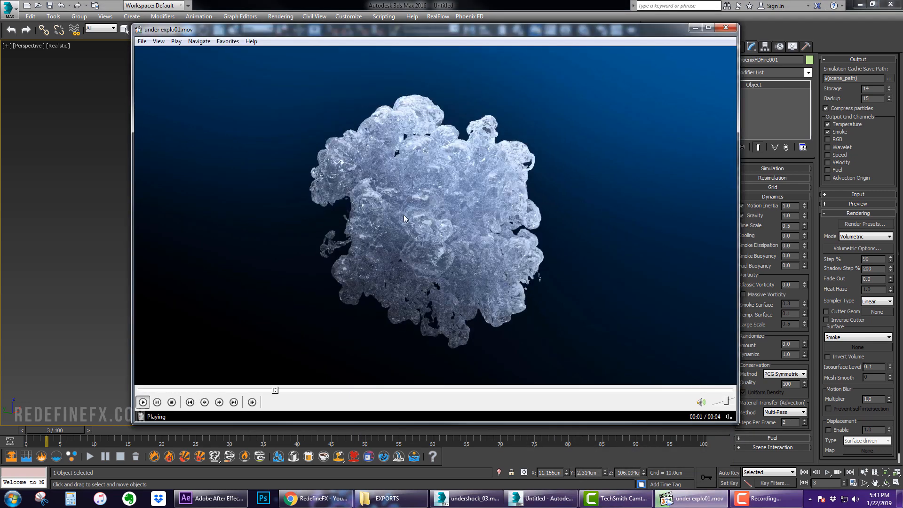
pyautogui.click(751, 197)
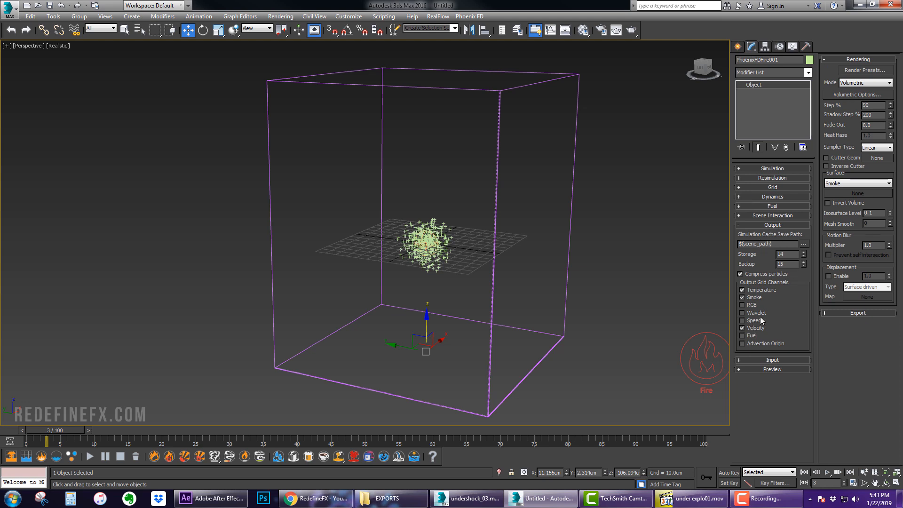
pyautogui.click(693, 498)
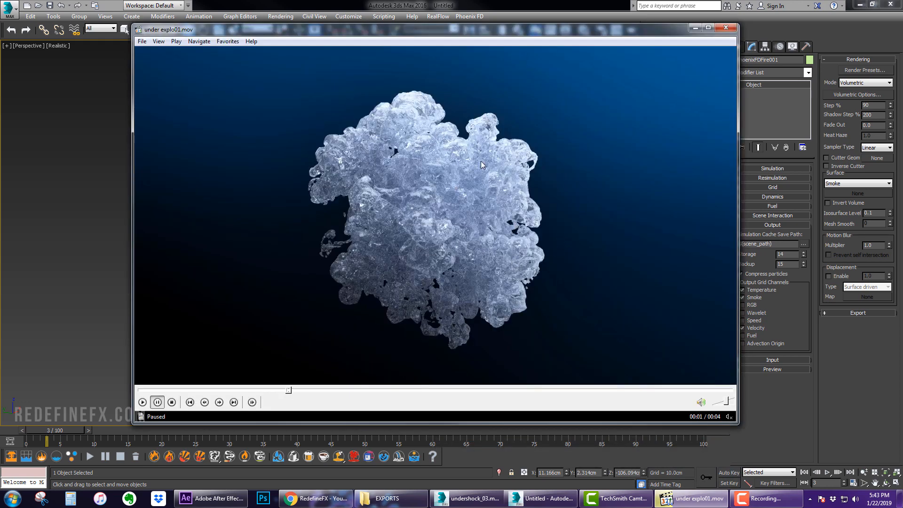
pyautogui.click(694, 28)
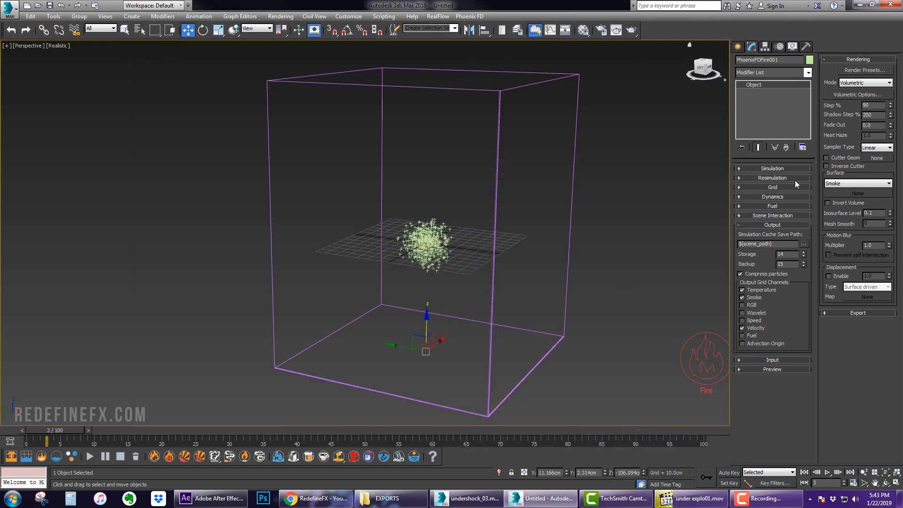
# Set the simulator's rendering Mode to Mesh
pyautogui.click(772, 225)
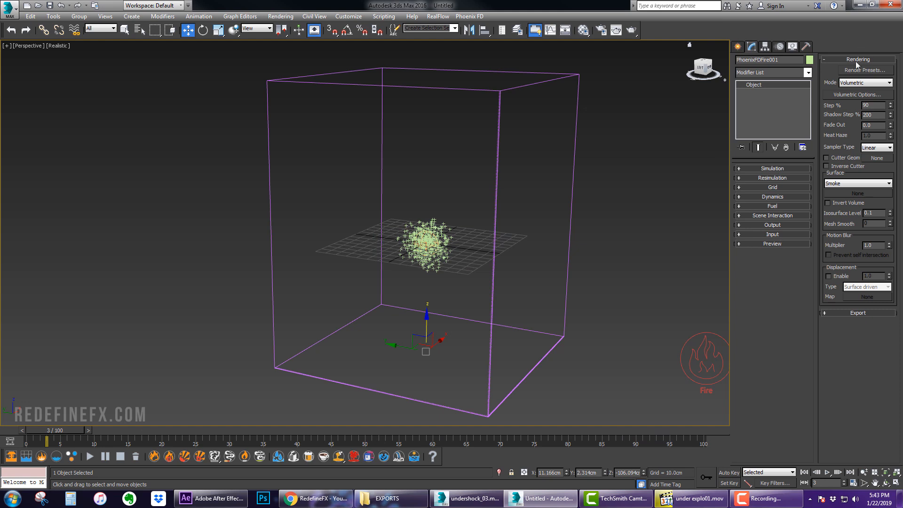
pyautogui.click(843, 83)
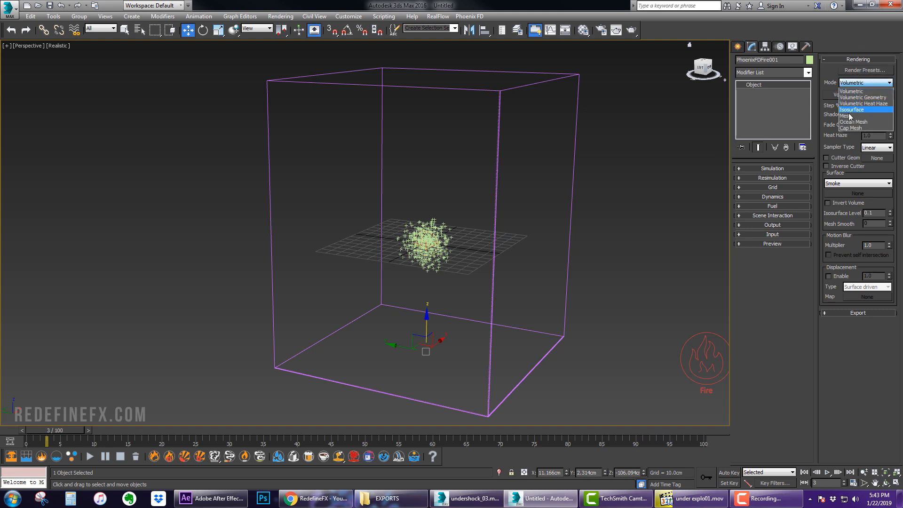
pyautogui.click(849, 117)
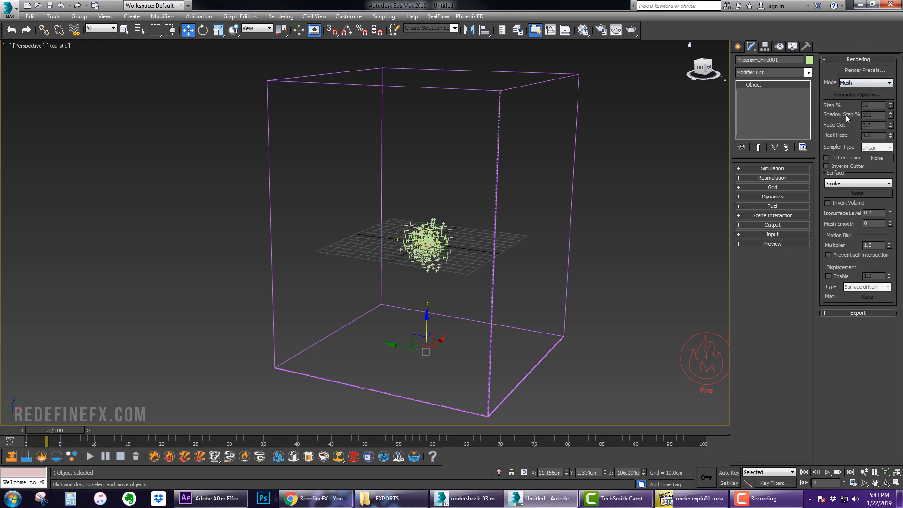
# Enable Show Mesh in the Preview settings and turn off the Temperature, Smoke and Fuel voxel previews
pyautogui.click(773, 244)
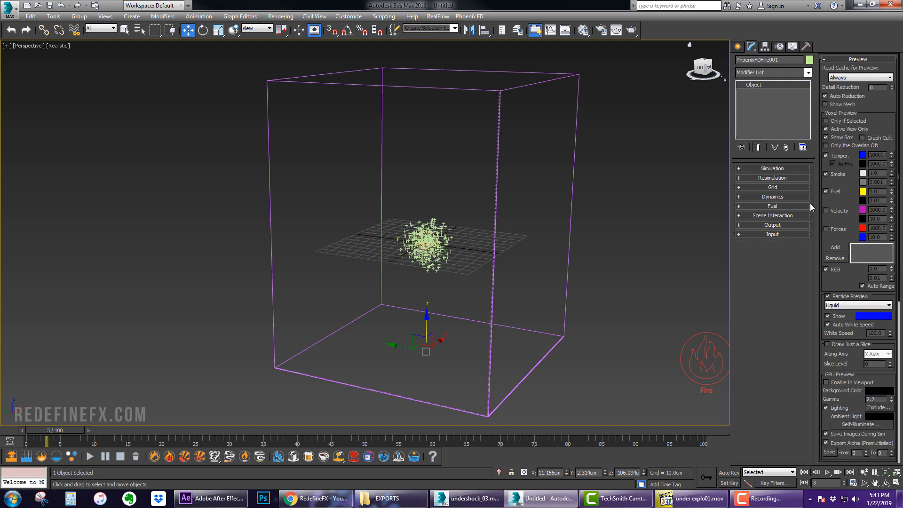
pyautogui.click(840, 105)
pyautogui.click(841, 157)
pyautogui.click(837, 177)
pyautogui.click(837, 194)
pyautogui.click(764, 225)
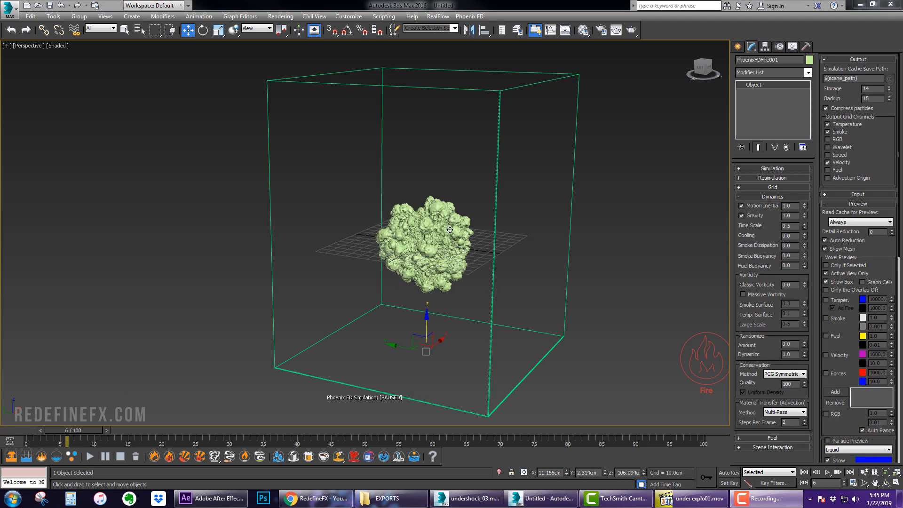
# Hide the viewport grid while inspecting the simulated mesh
pyautogui.scroll(5, 450, 229)
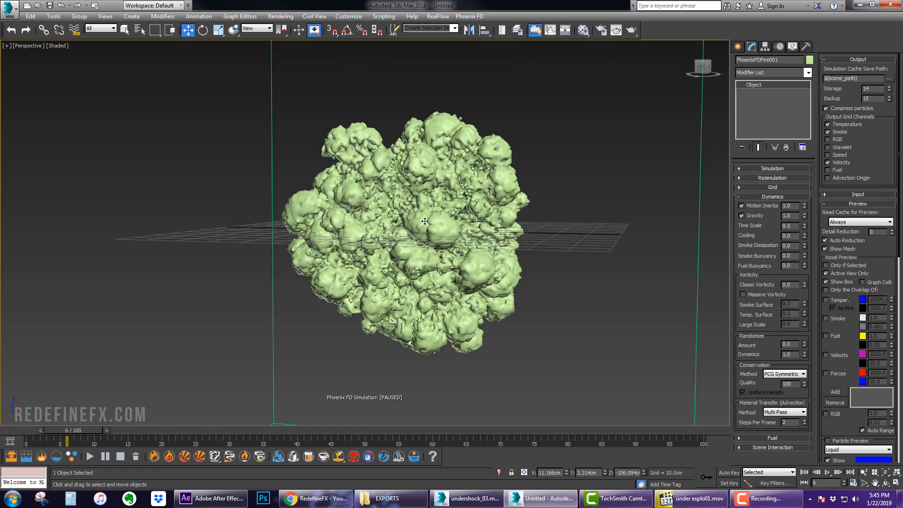
pyautogui.keyDown('alt'); pyautogui.moveTo(436, 188); pyautogui.dragTo(457, 198, button='middle'); pyautogui.keyUp('alt')
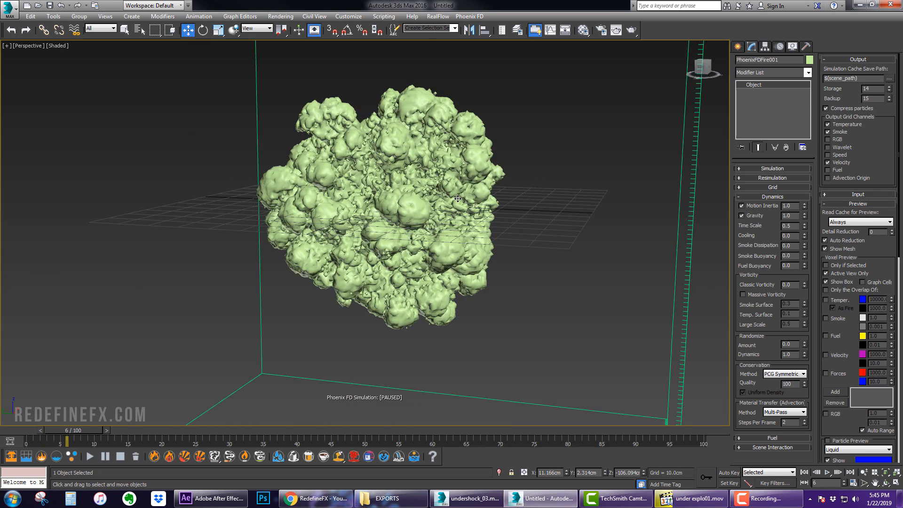
pyautogui.press('g')
pyautogui.scroll(-3, 478, 202)
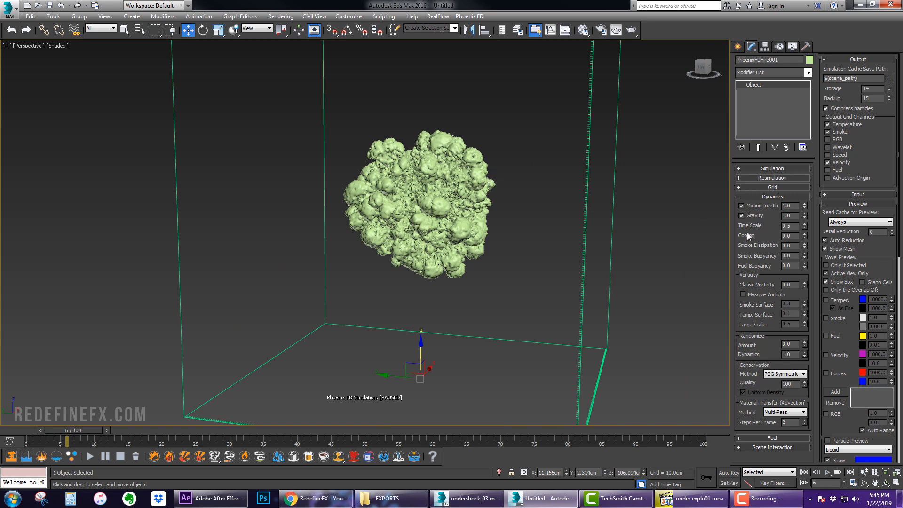
# Compare the reference explosion video with the simulated mesh
pyautogui.click(697, 496)
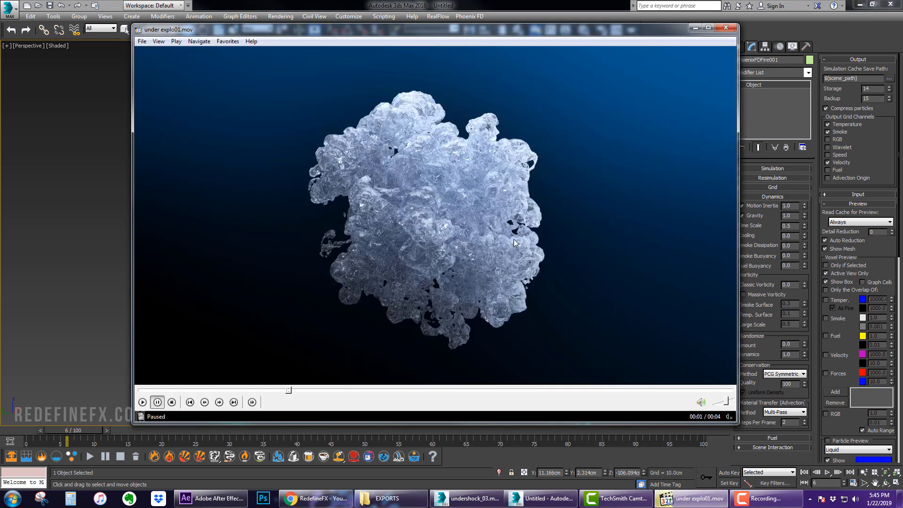
pyautogui.click(466, 208)
pyautogui.click(466, 208)
pyautogui.click(695, 28)
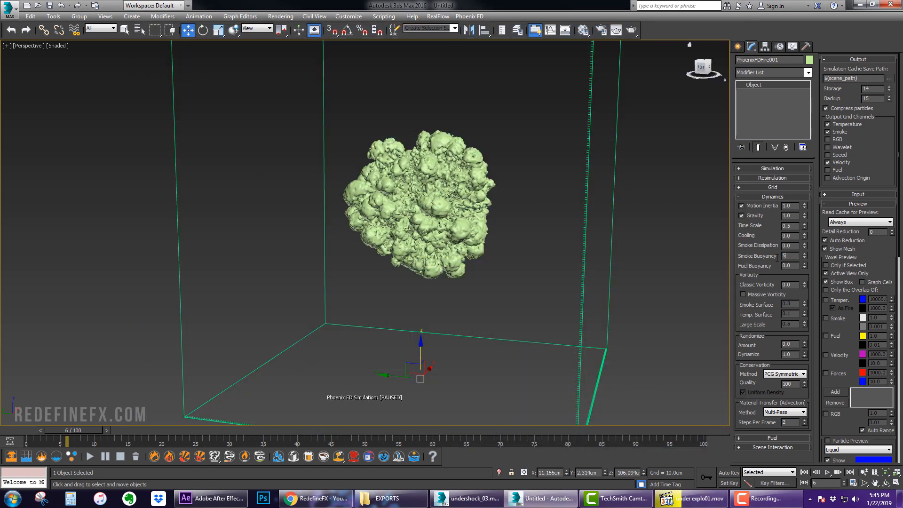
# Examine the VRay lights arranged around the simulator in the undershock_03 scene
pyautogui.press('z')
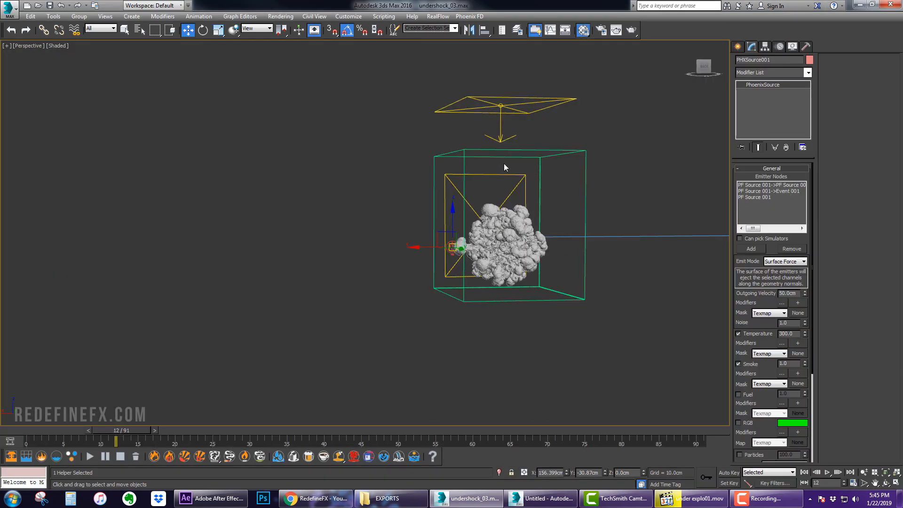
pyautogui.keyDown('alt'); pyautogui.moveTo(504, 167); pyautogui.dragTo(468, 66, button='middle'); pyautogui.keyUp('alt')
pyautogui.keyDown('alt'); pyautogui.moveTo(524, 170); pyautogui.dragTo(481, 164, button='middle'); pyautogui.keyUp('alt')
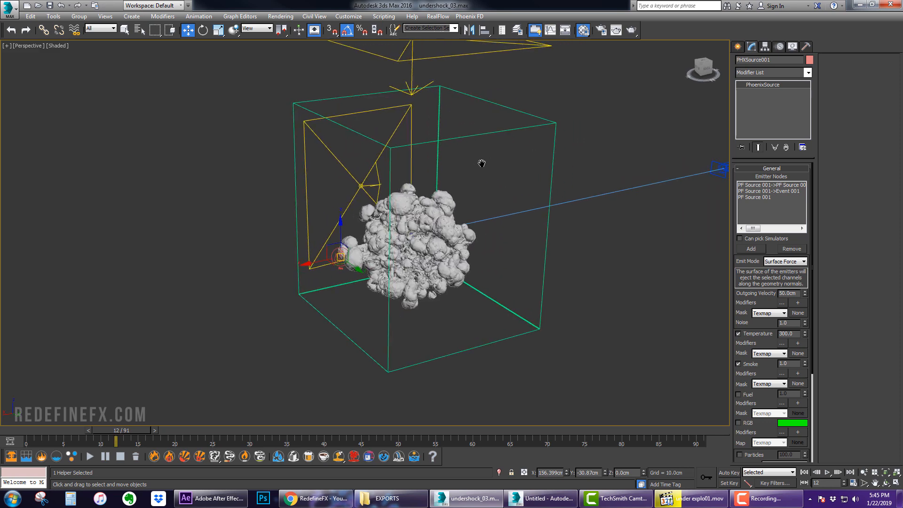
pyautogui.keyDown('alt'); pyautogui.moveTo(536, 120); pyautogui.dragTo(425, 151, button='middle'); pyautogui.keyUp('alt')
pyautogui.scroll(-3, 428, 150)
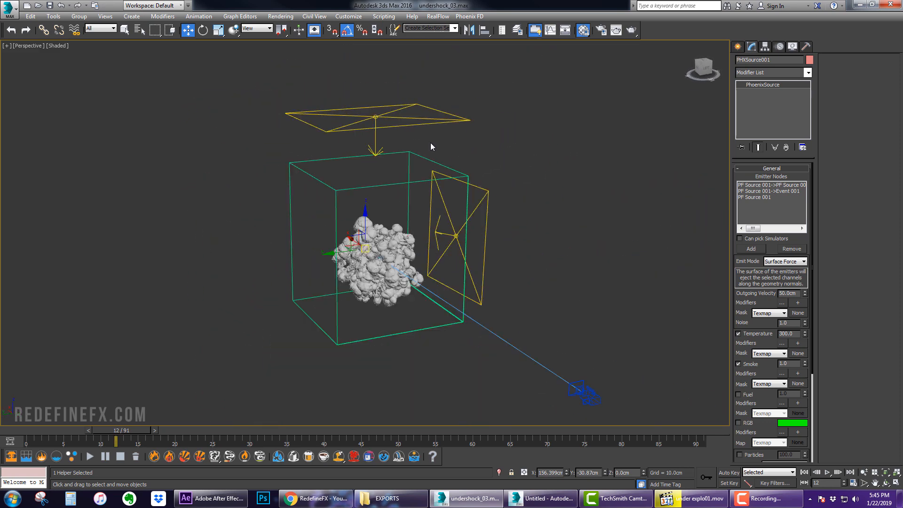
pyautogui.click(374, 117)
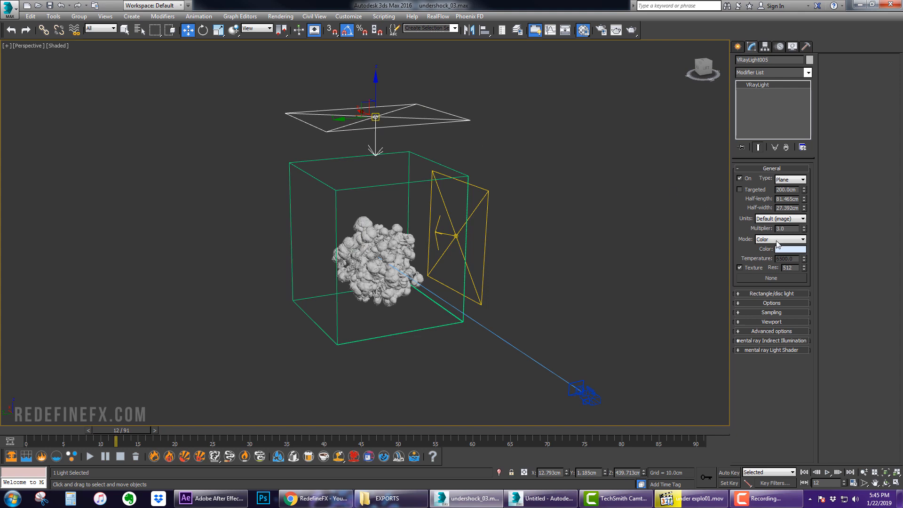
pyautogui.keyDown('alt'); pyautogui.moveTo(419, 153); pyautogui.dragTo(405, 121, button='middle'); pyautogui.keyUp('alt')
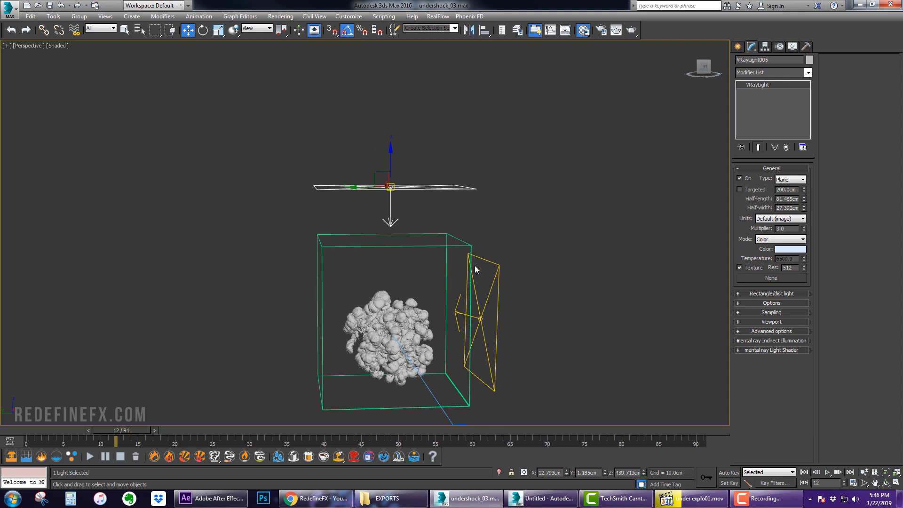
pyautogui.click(493, 279)
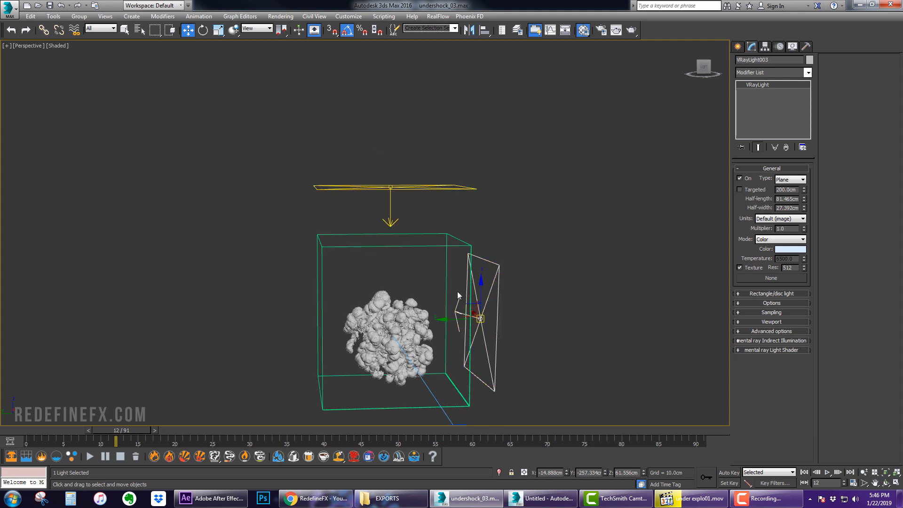
# Select the simulator and set its Isosurface Level to 0.06
pyautogui.click(691, 498)
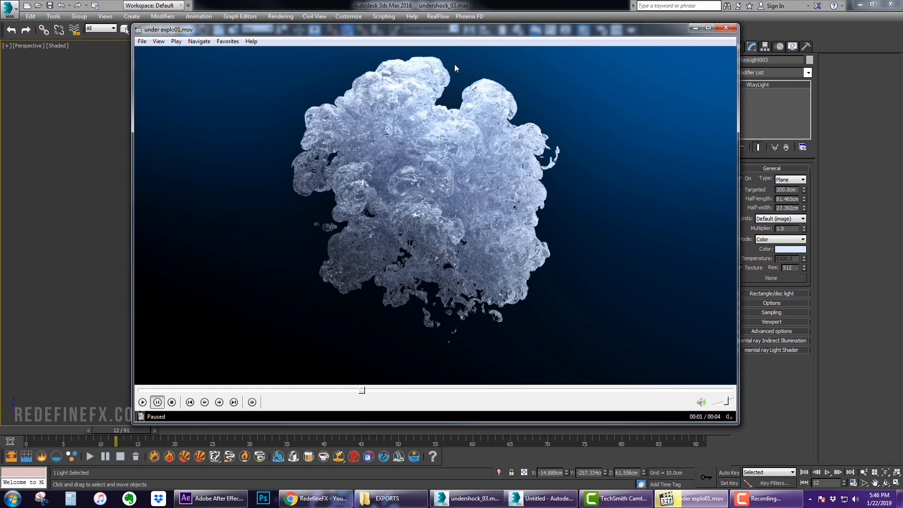
pyautogui.hotkey('alt', 'Tab')
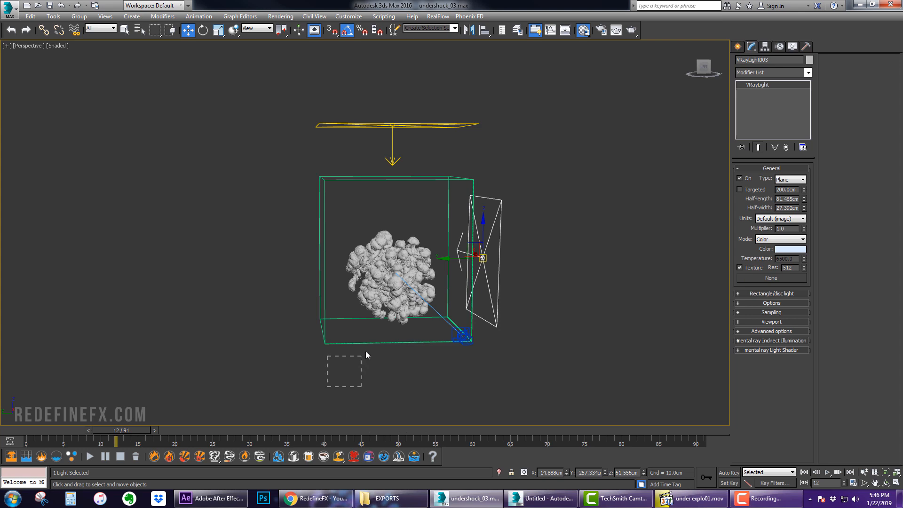
pyautogui.moveTo(365, 351); pyautogui.dragTo(370, 336)
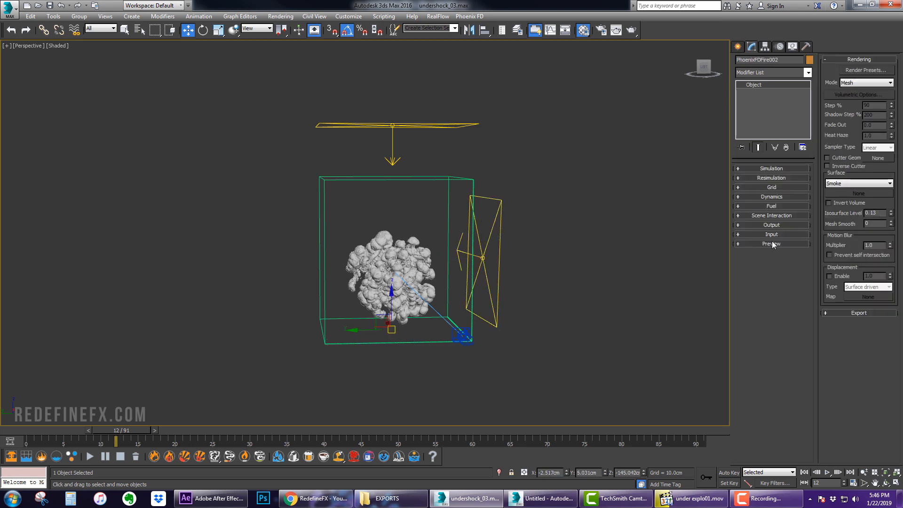
pyautogui.scroll(5, 408, 218)
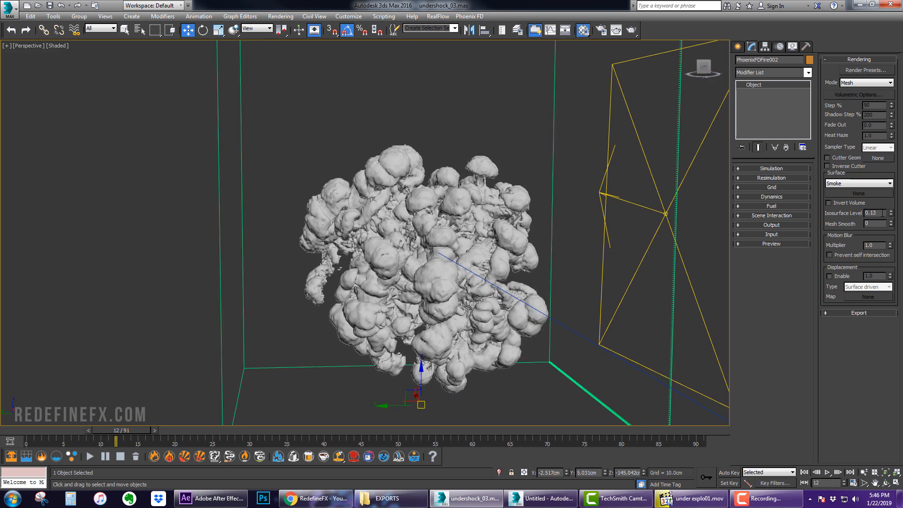
pyautogui.moveTo(890, 214); pyautogui.dragTo(873, 207)
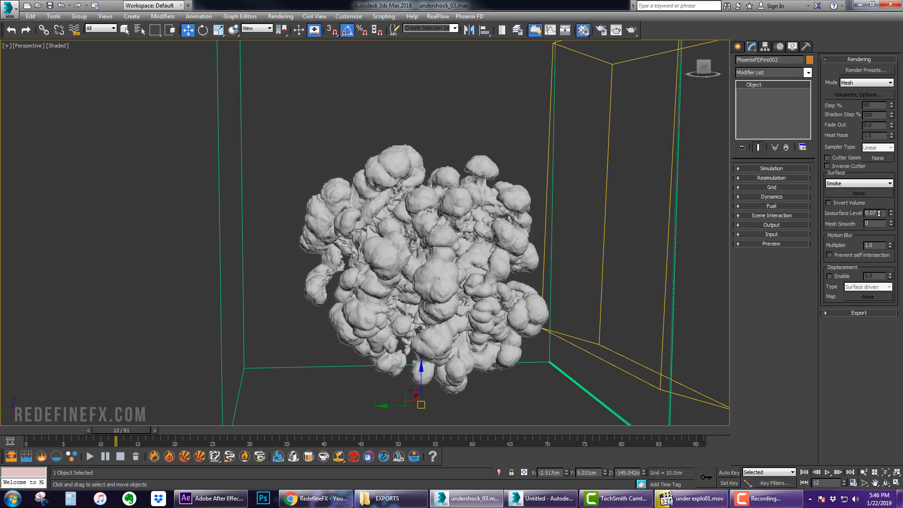
pyautogui.moveTo(879, 215); pyautogui.dragTo(878, 213)
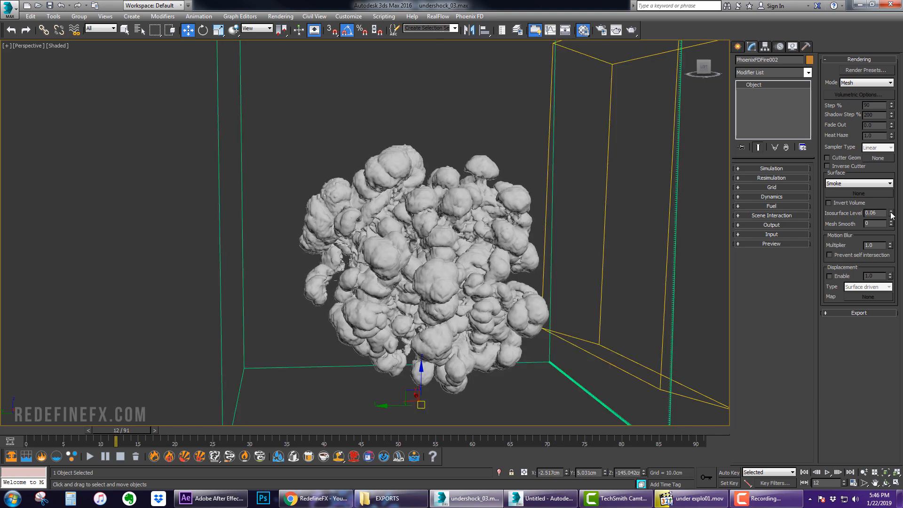
# Open the Material Editor and inspect the diffuse colour of Material #0
pyautogui.keyDown('alt'); pyautogui.moveTo(516, 259); pyautogui.dragTo(489, 255, button='middle'); pyautogui.keyUp('alt')
pyautogui.scroll(5, 466, 224)
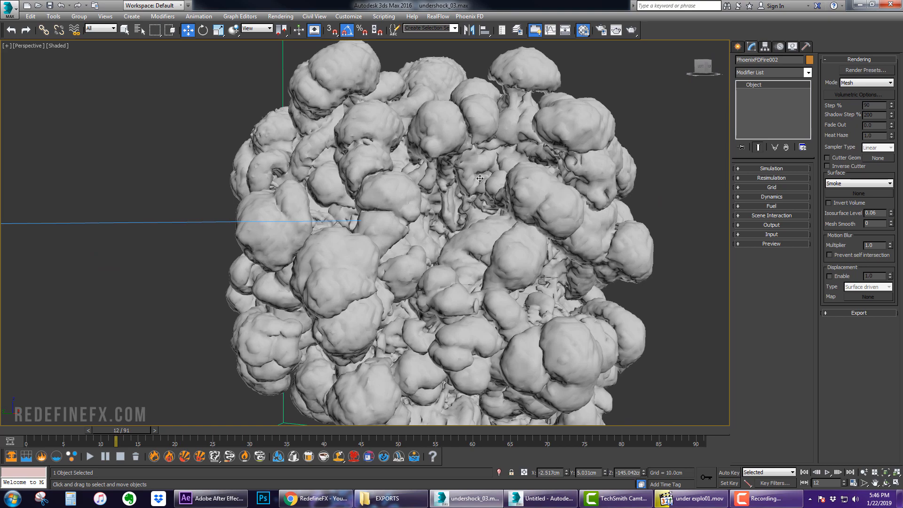
pyautogui.scroll(-6, 466, 224)
pyautogui.keyDown('alt'); pyautogui.moveTo(505, 224); pyautogui.dragTo(647, 245, button='middle'); pyautogui.keyUp('alt')
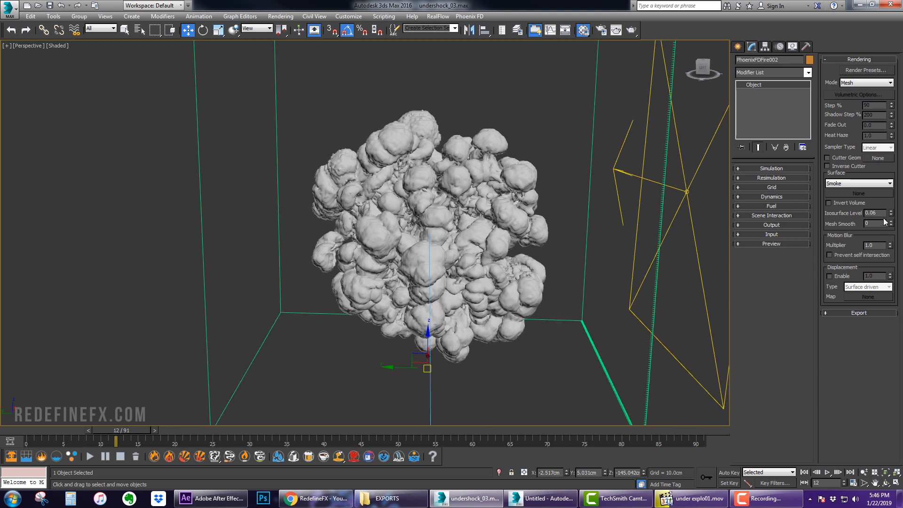
pyautogui.keyDown('alt'); pyautogui.moveTo(516, 183); pyautogui.dragTo(497, 182, button='middle'); pyautogui.keyUp('alt')
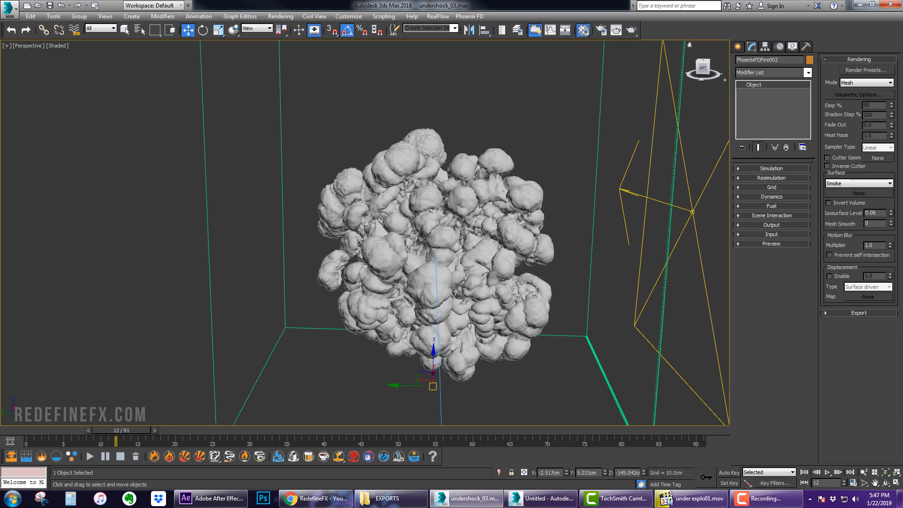
pyautogui.press('m')
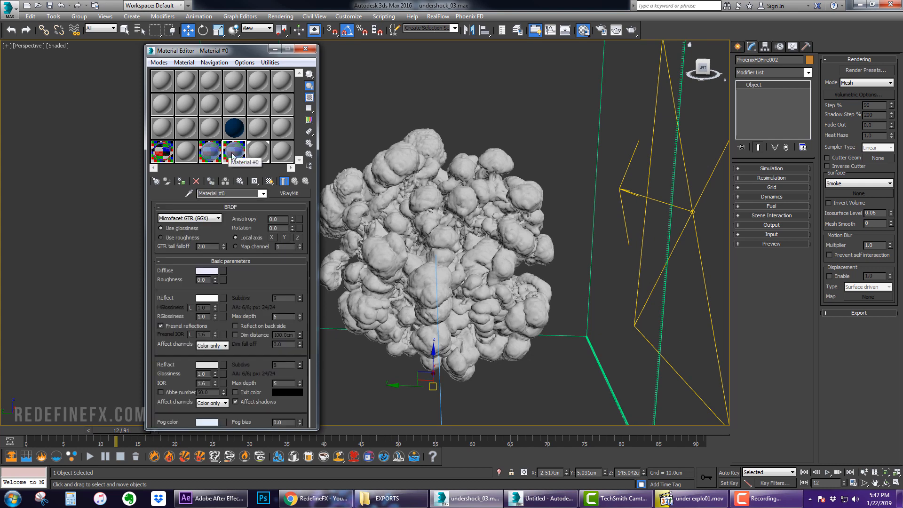
pyautogui.click(207, 271)
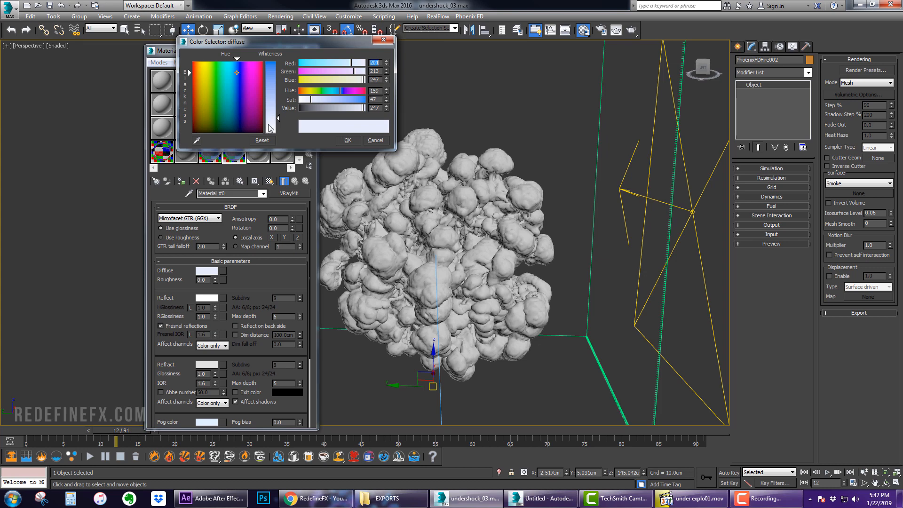
pyautogui.click(348, 140)
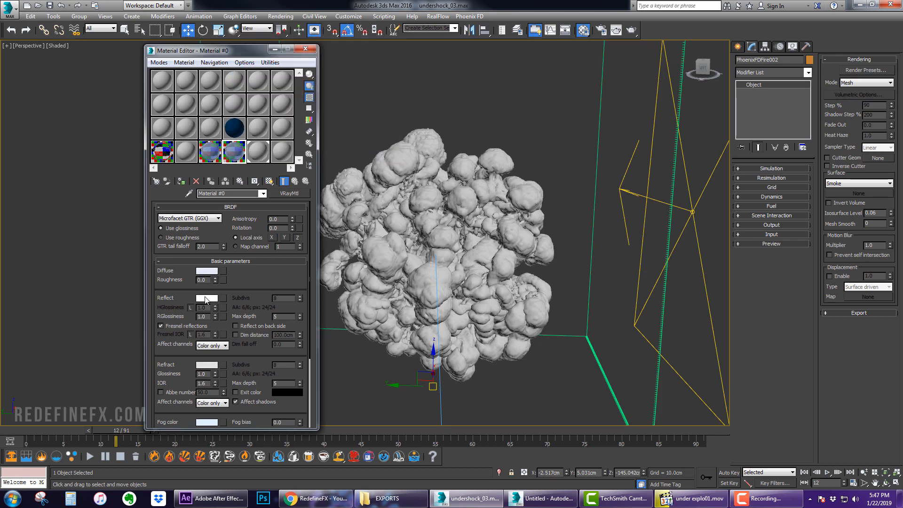
# Inspect the Refract colour and the Fog colour of Material #0 in their colour selectors, closing each one
pyautogui.moveTo(244, 297); pyautogui.dragTo(245, 201)
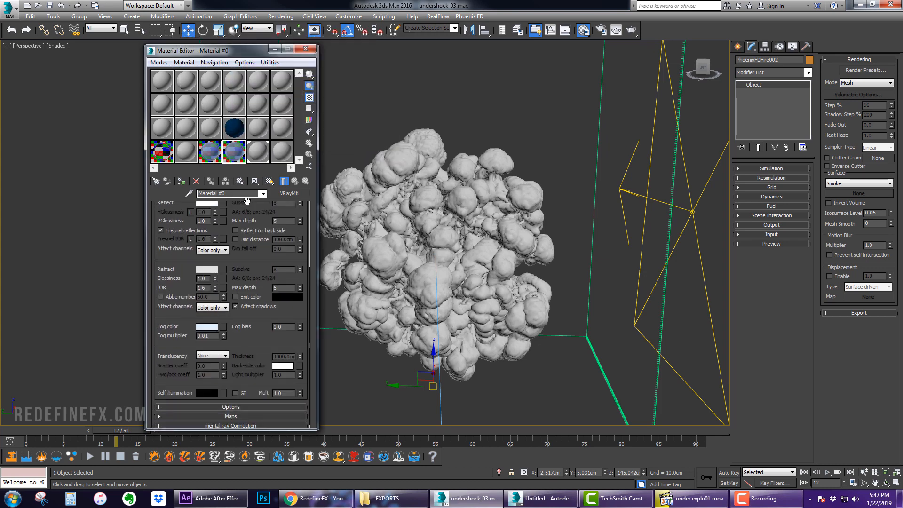
pyautogui.click(210, 271)
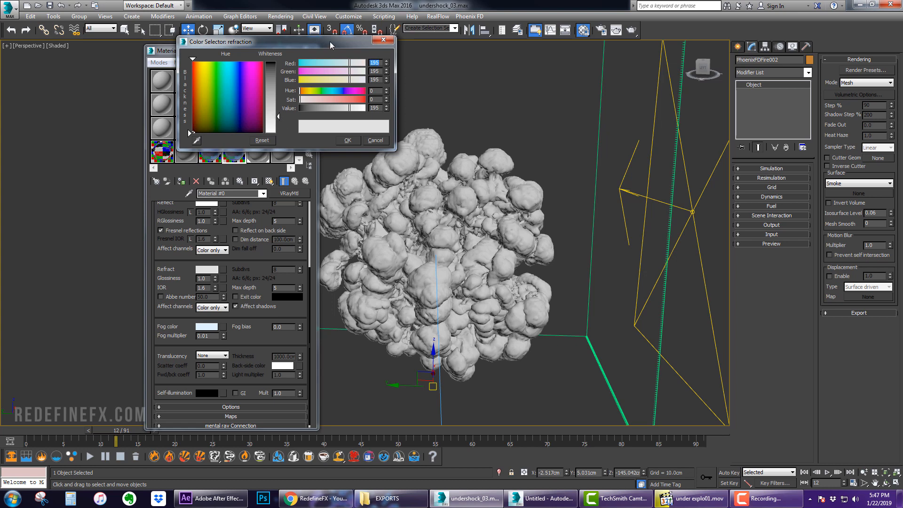
pyautogui.moveTo(332, 45); pyautogui.dragTo(385, 58)
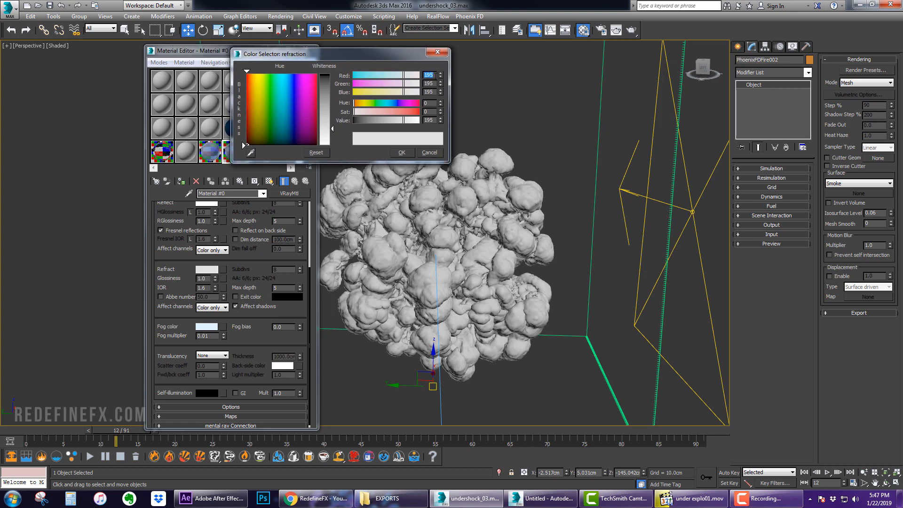
pyautogui.press('Tab')
pyautogui.press('Tab')
pyautogui.click(396, 154)
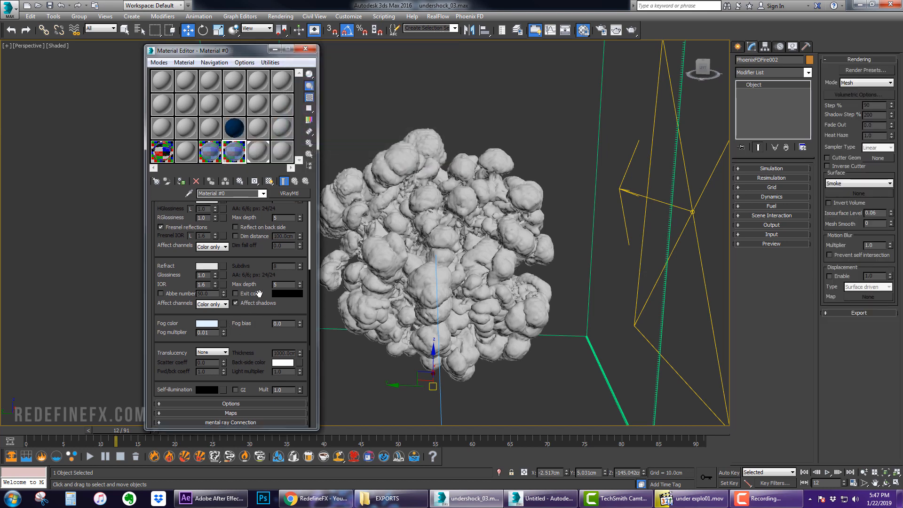
pyautogui.click(210, 326)
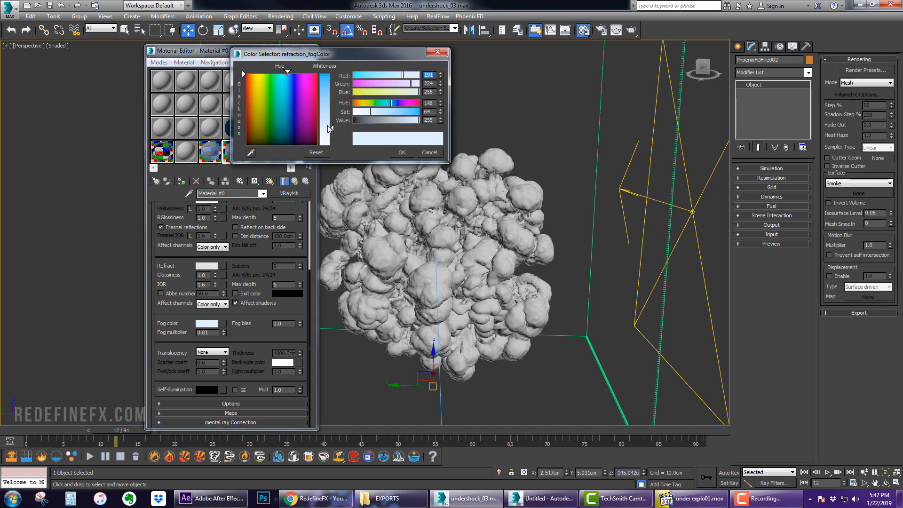
pyautogui.click(402, 153)
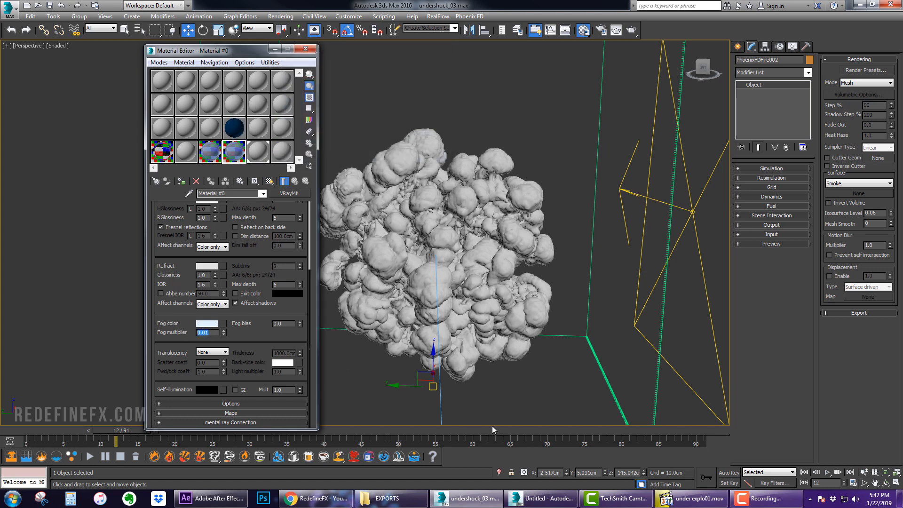
# Switch to After Effects and review the under explo 1080 composition around frame 23
pyautogui.click(203, 499)
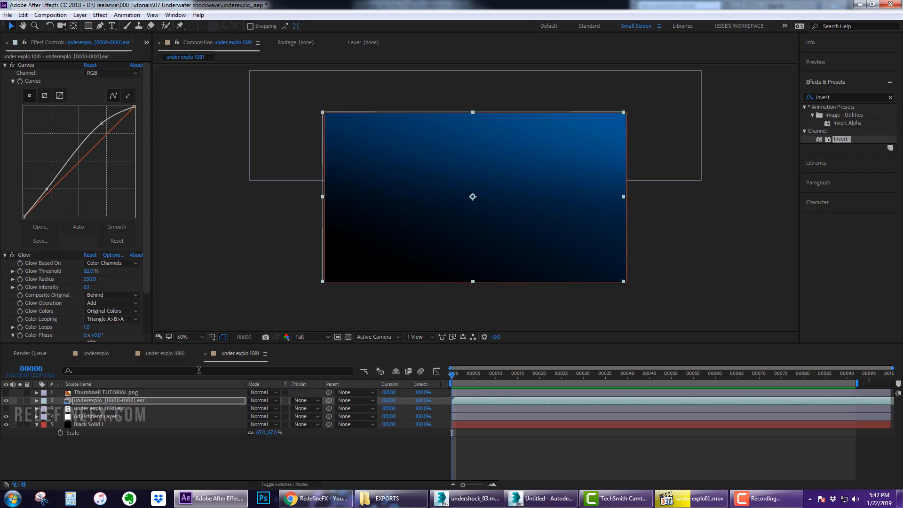
pyautogui.click(164, 353)
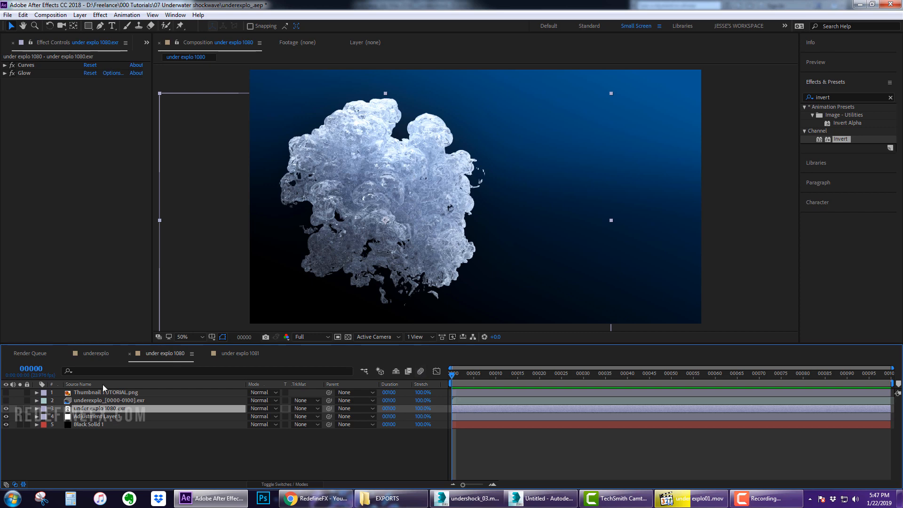
pyautogui.click(16, 68)
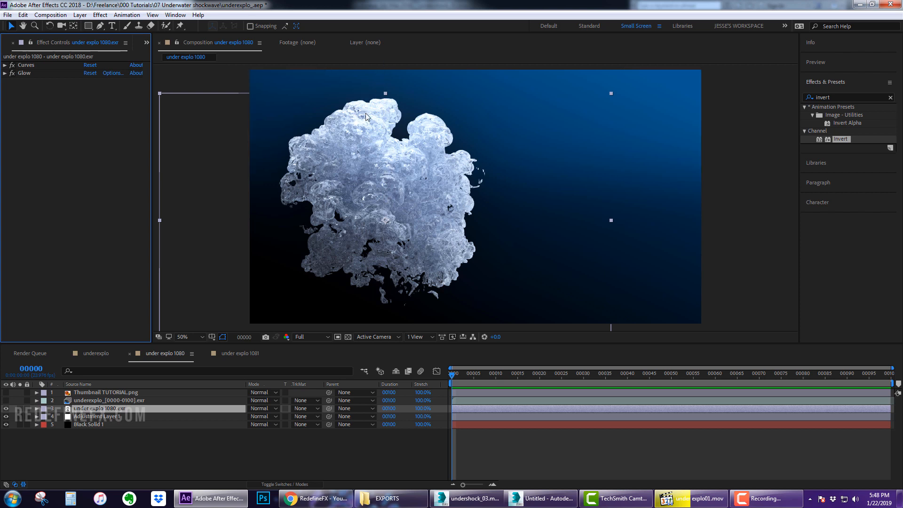
pyautogui.click(13, 73)
pyautogui.click(13, 65)
pyautogui.click(12, 66)
pyautogui.moveTo(464, 374); pyautogui.dragTo(553, 379)
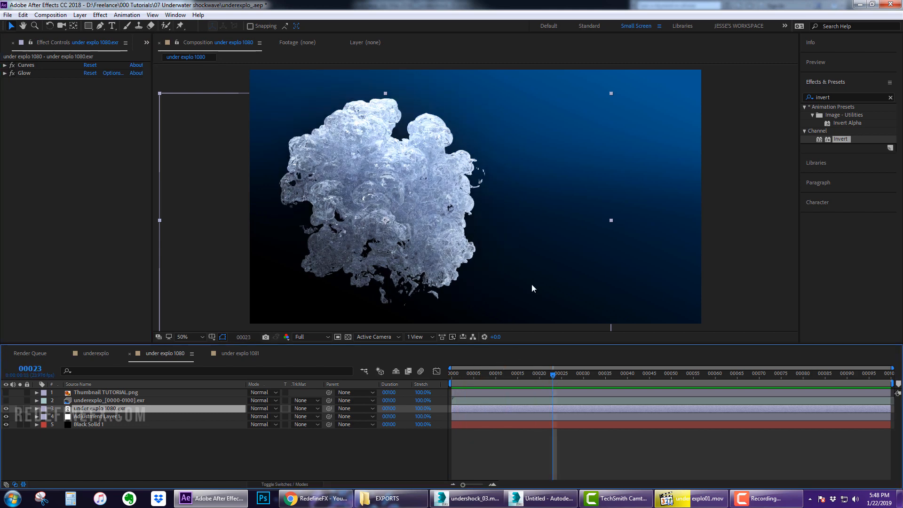
# Browse to the 05 Stargate EXPORTS folder and open the stargate thumb end 01.jpg image
pyautogui.click(394, 498)
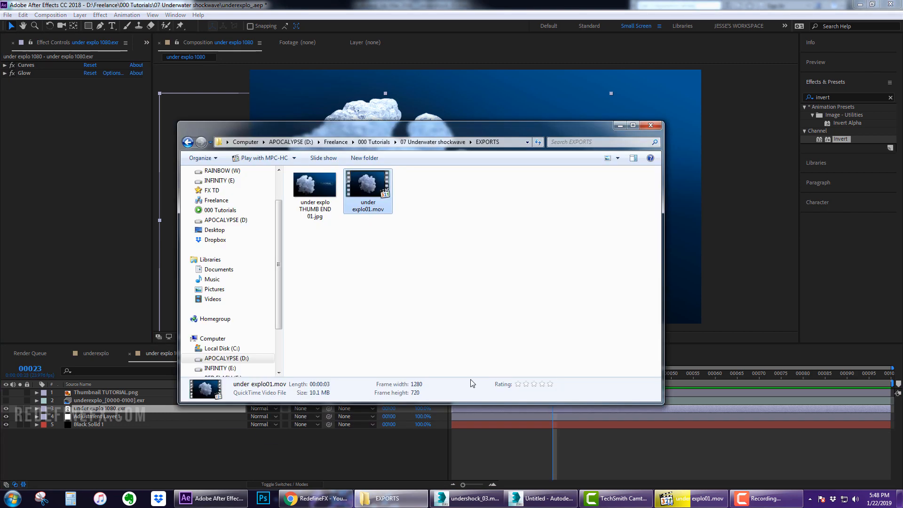
pyautogui.click(422, 142)
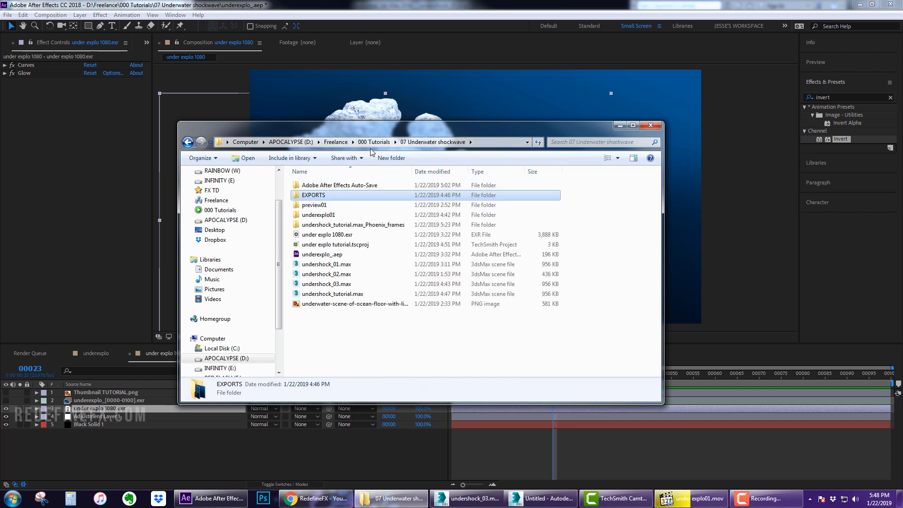
pyautogui.hotkey('alt', 'Up')
pyautogui.doubleClick(314, 224)
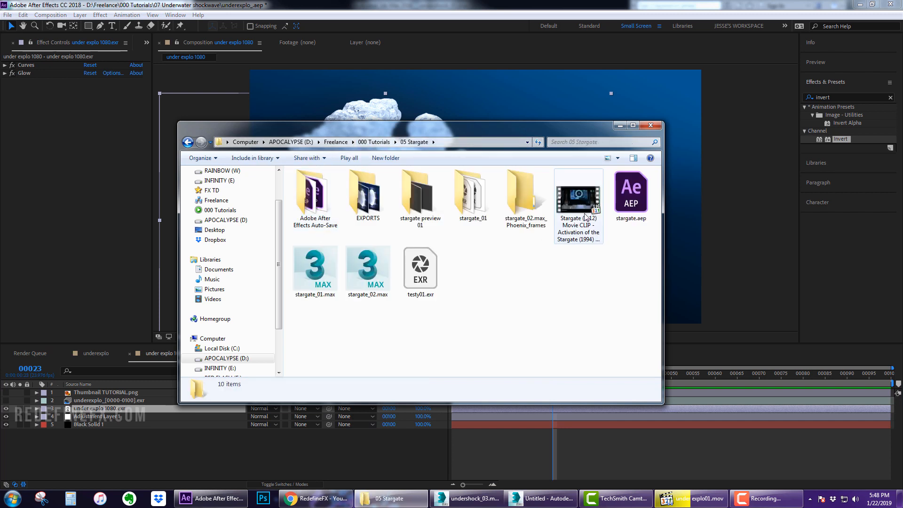
pyautogui.doubleClick(377, 198)
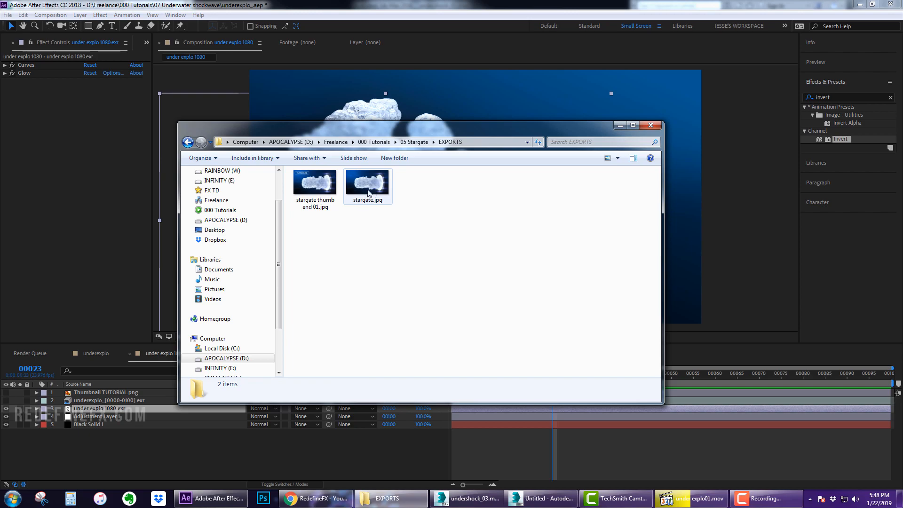
pyautogui.doubleClick(326, 190)
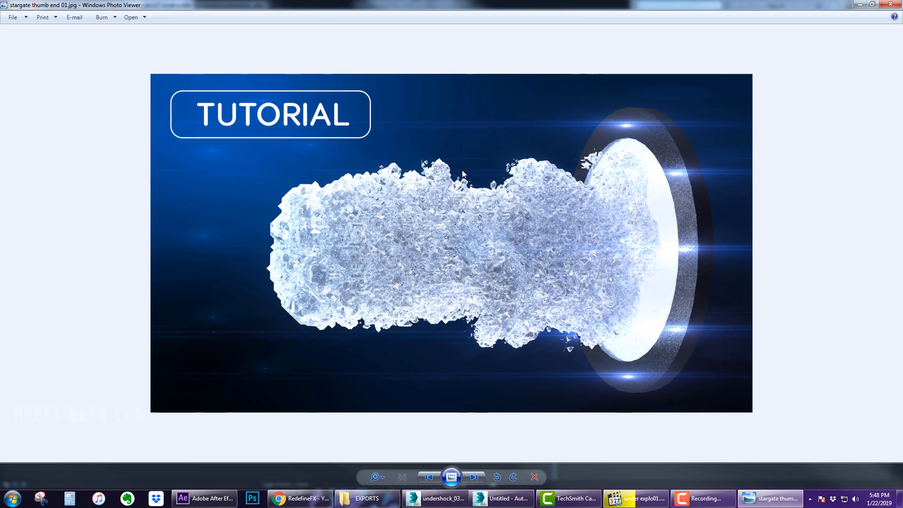
# Resize and move the photo viewer to view the thumbnail, then close the viewer and the folder window
pyautogui.moveTo(463, 7); pyautogui.dragTo(382, 157)
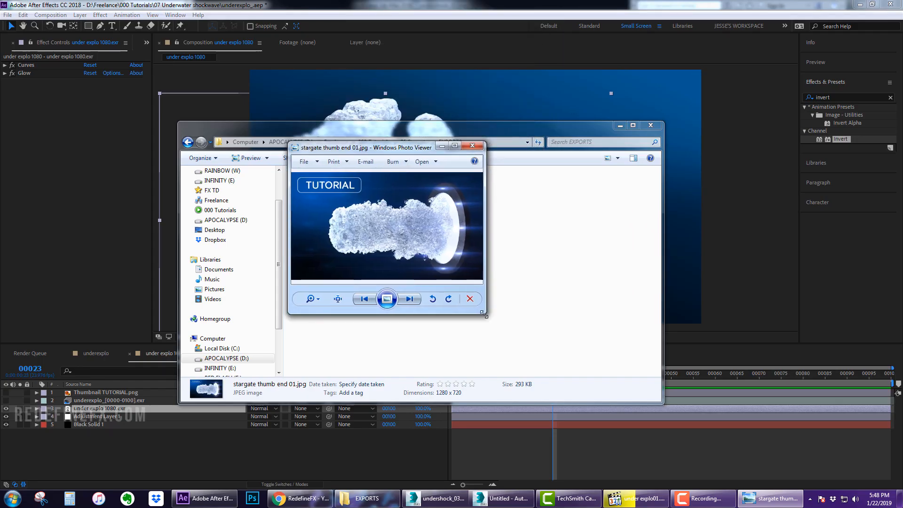
pyautogui.moveTo(487, 314); pyautogui.dragTo(678, 402)
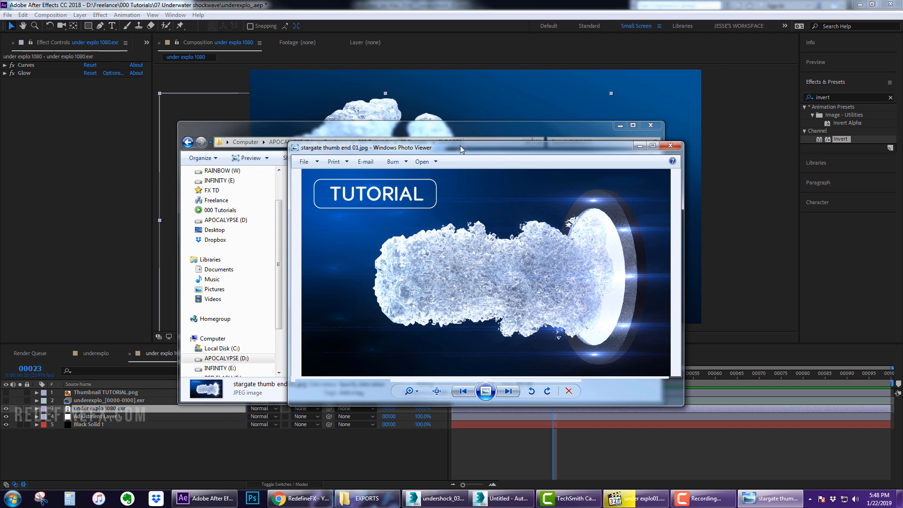
pyautogui.moveTo(460, 145); pyautogui.dragTo(385, 121)
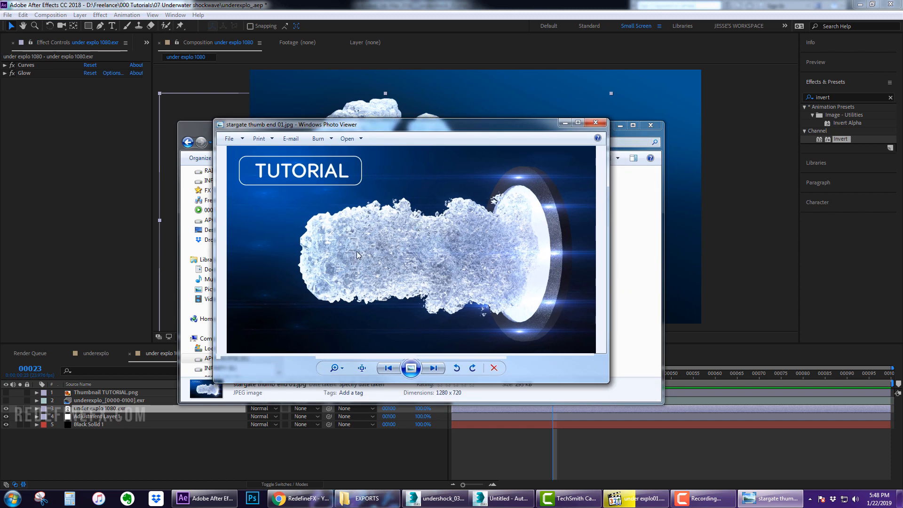
pyautogui.click(595, 123)
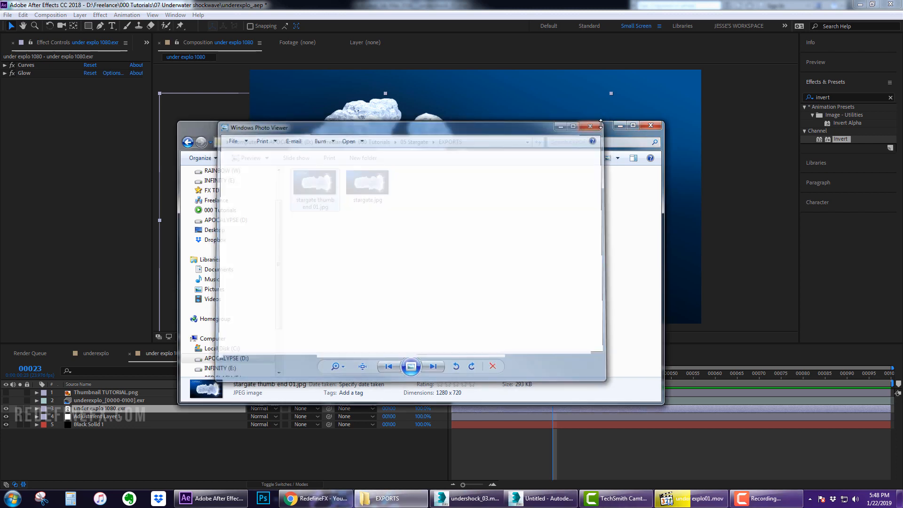
pyautogui.click(620, 126)
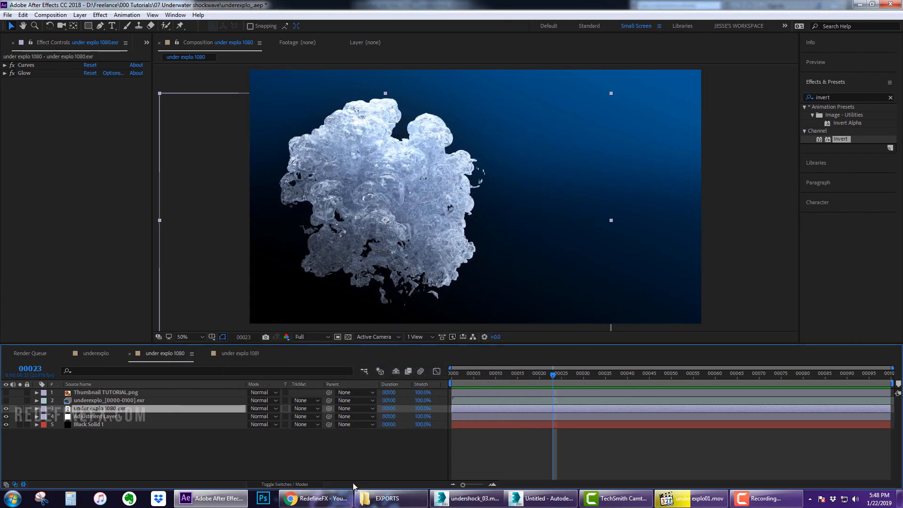
# Switch to the browser and scroll through the RedefineFX YouTube channel's tutorial uploads
pyautogui.click(315, 498)
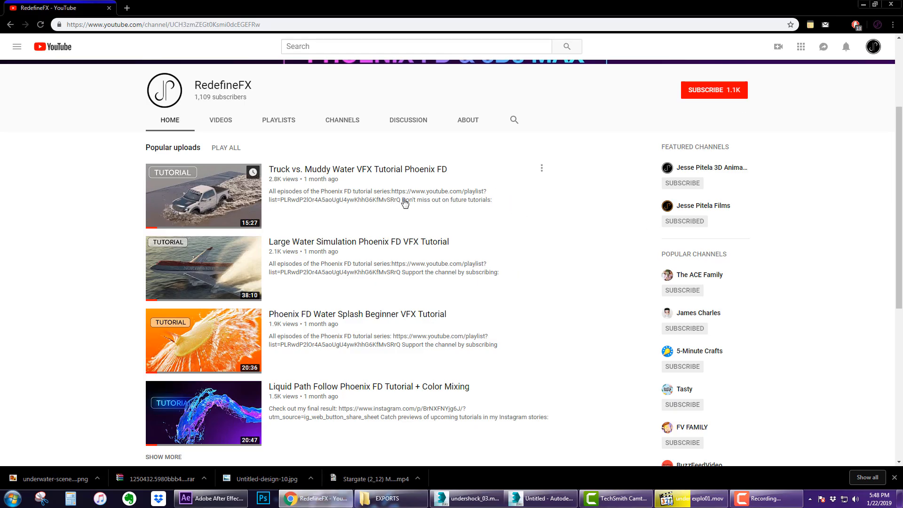
pyautogui.scroll(-1, 368, 284)
pyautogui.scroll(-3, 368, 284)
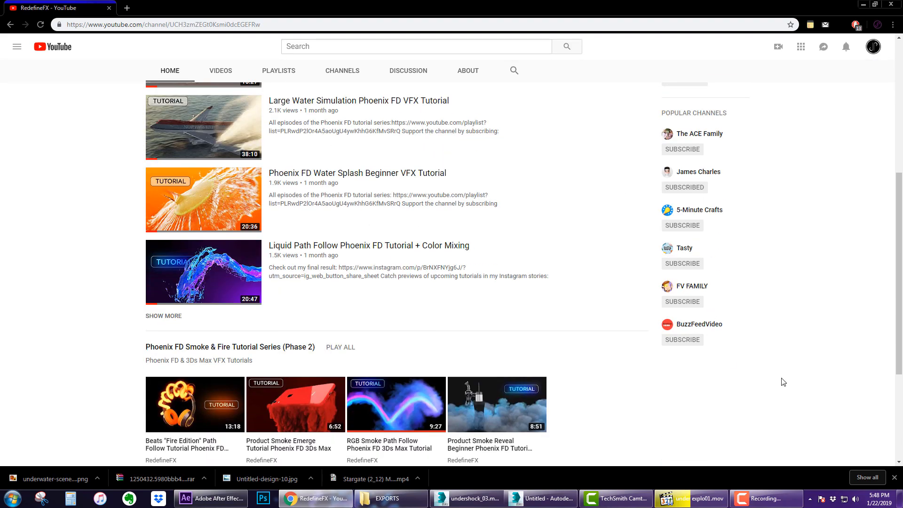